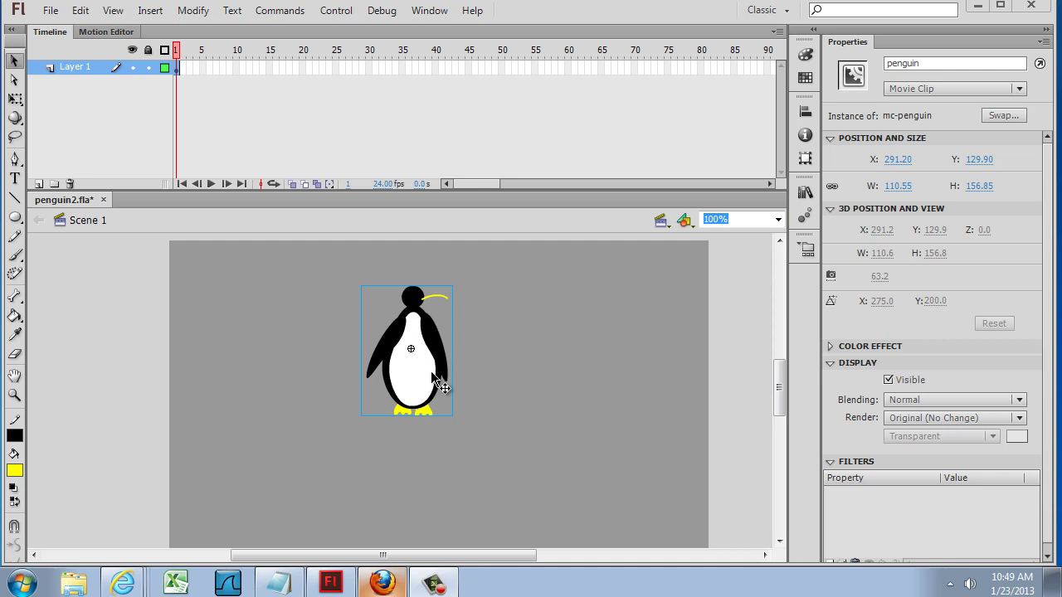
Move the penguin down-left to X 281.20, Y 154.90 and check its instance name 'penguin'
mouse_move(412, 371)
mouse_down()
mouse_move(395, 425)
mouse_move(404, 390)
mouse_up()
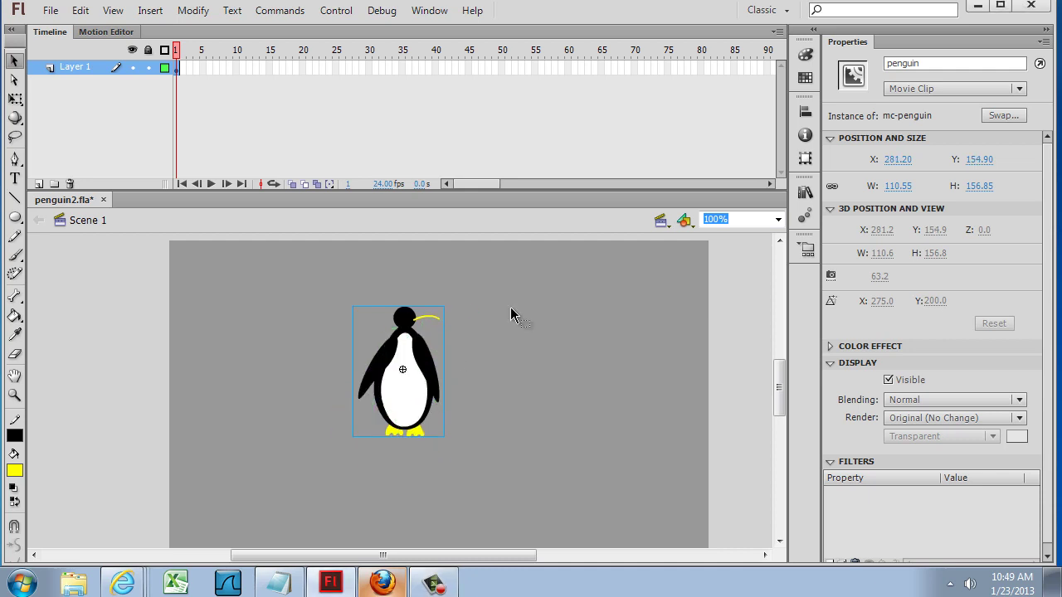
click(931, 64)
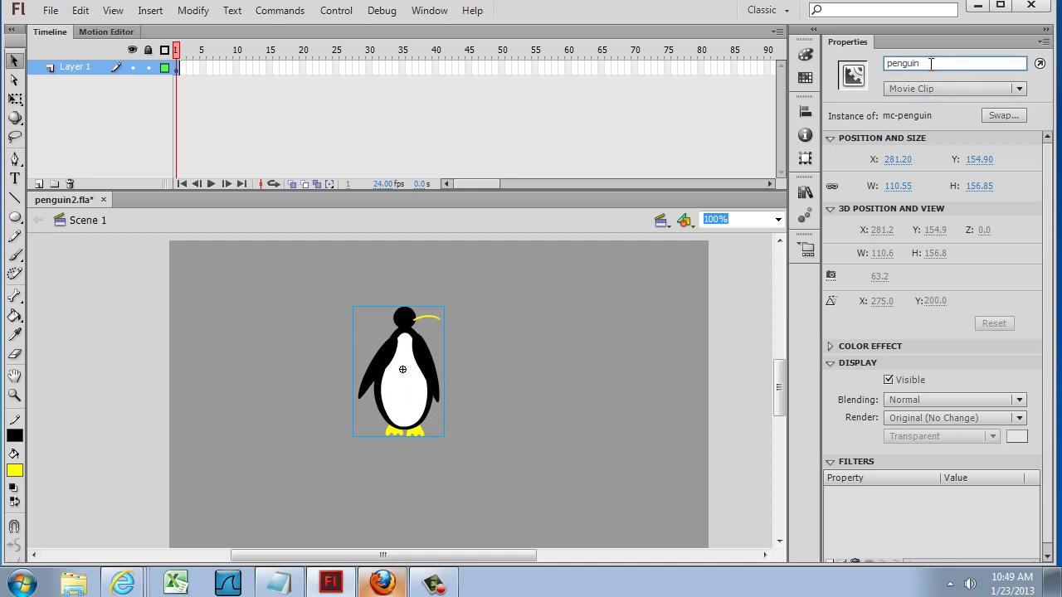
drag(931, 64, 882, 66)
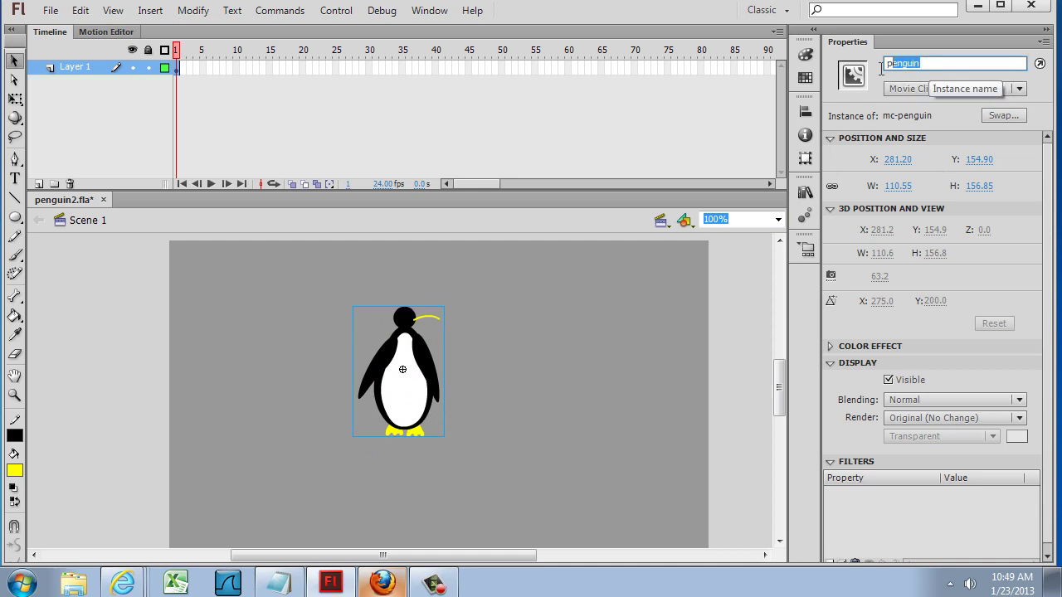
Enter the mc-penguin symbol and select its left wing, body and right wing
double_click(403, 402)
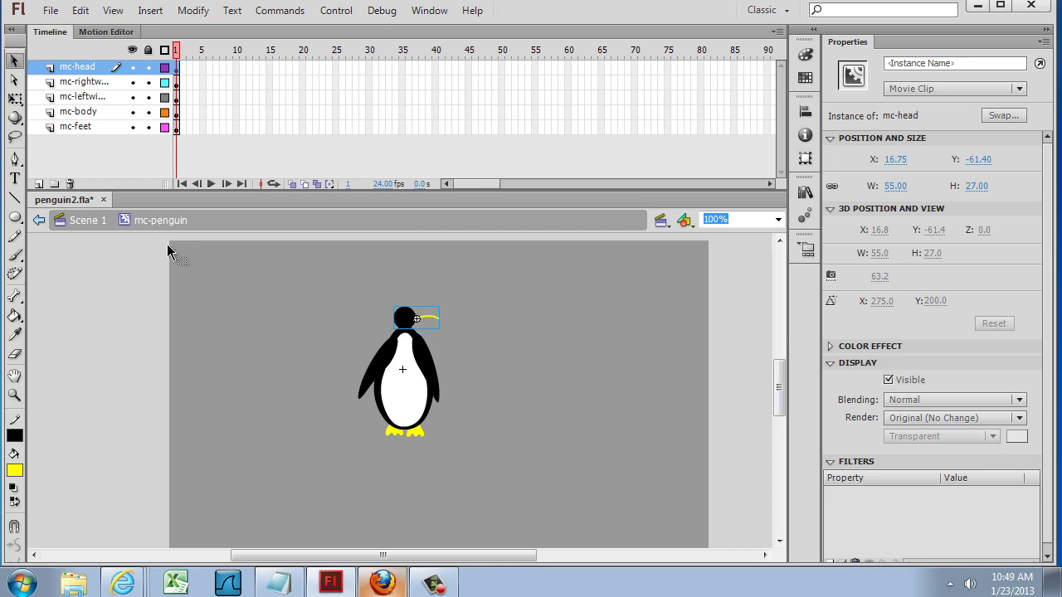
click(411, 378)
click(431, 367)
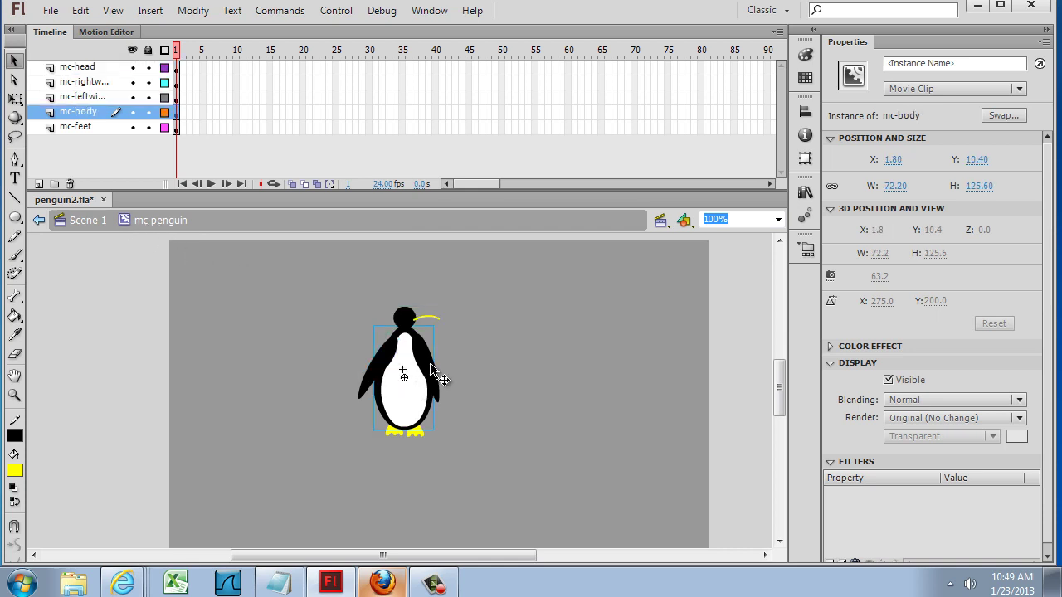
click(430, 367)
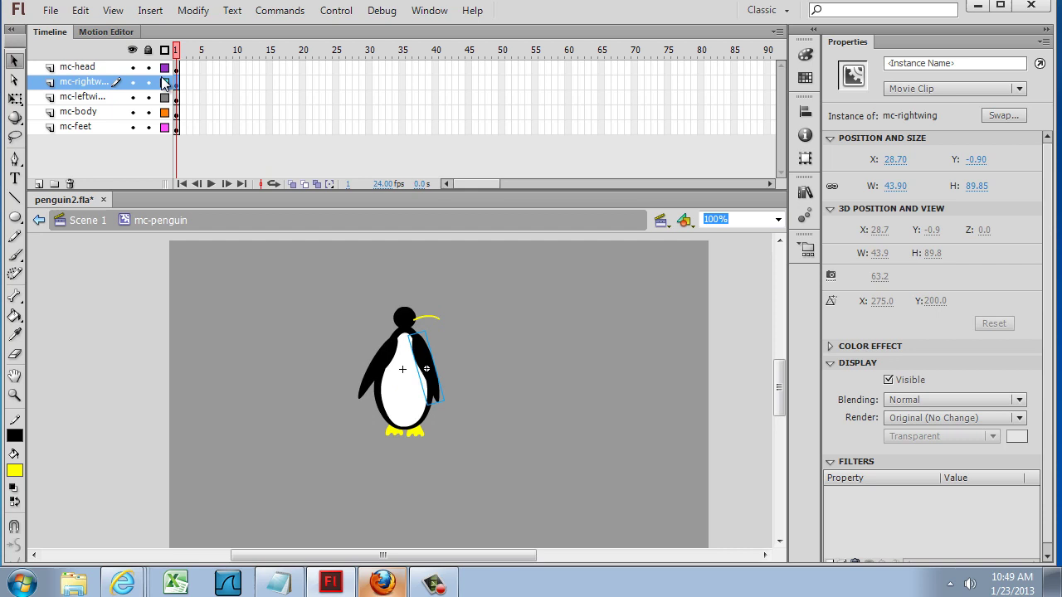
Inspect the mc-head, mc-rightwing, mc-leftwing, mc-body and mc-feet layers, then return to Scene 1
click(83, 67)
click(98, 83)
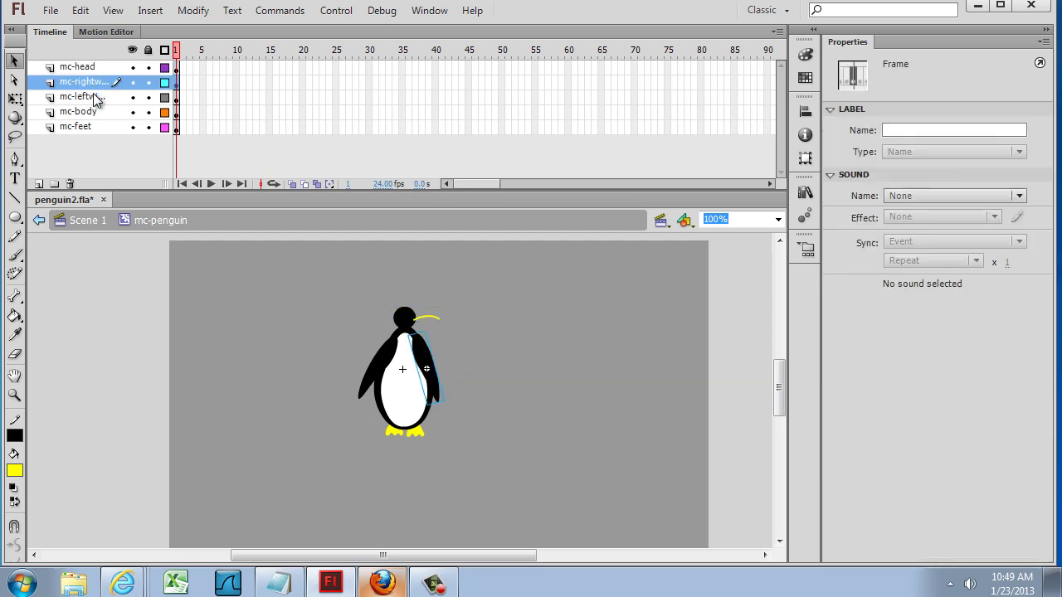
click(98, 97)
click(95, 112)
click(94, 127)
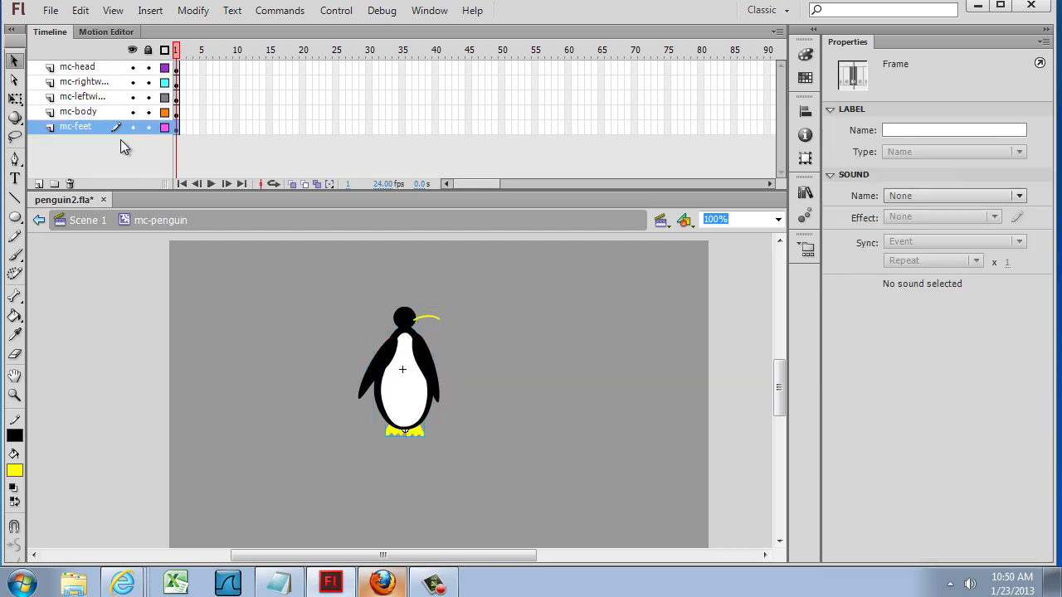
click(406, 321)
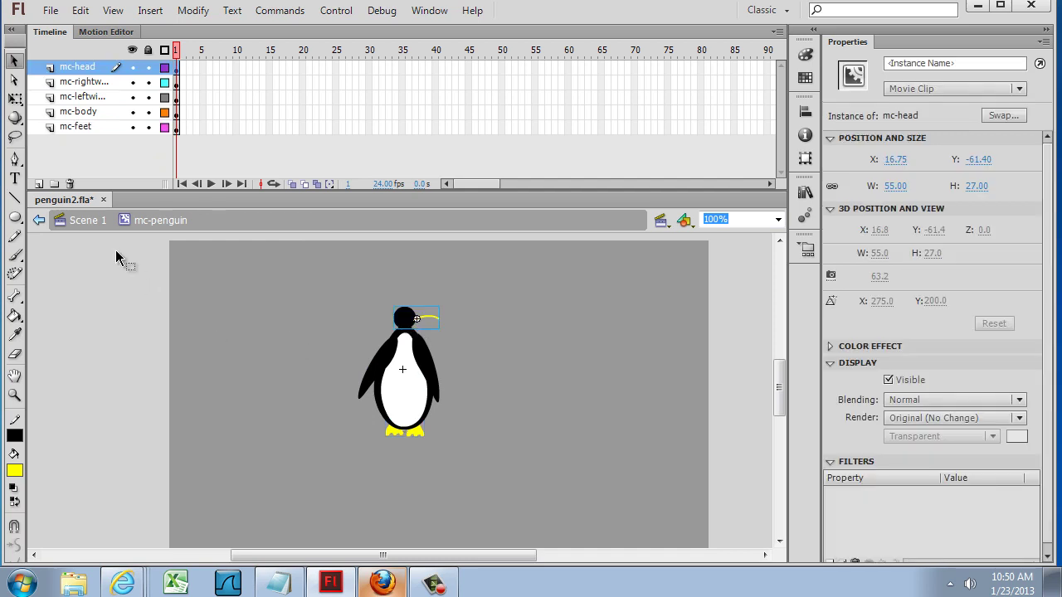
click(87, 220)
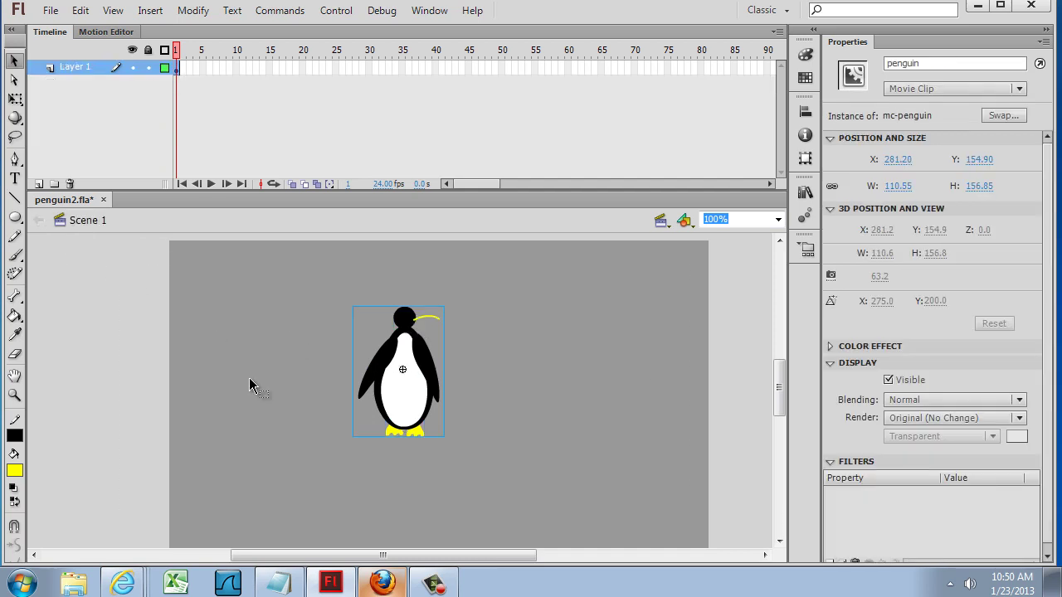
Shift the penguin left to X 254.20, Y 156.90 and reopen mc-penguin, selecting its wings and body
drag(418, 345, 396, 346)
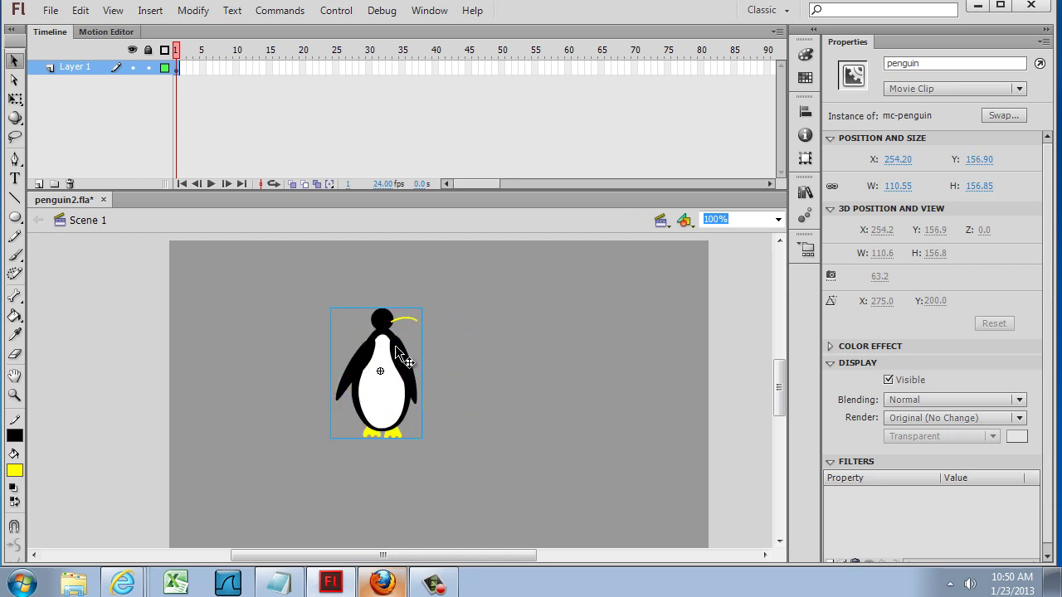
double_click(384, 356)
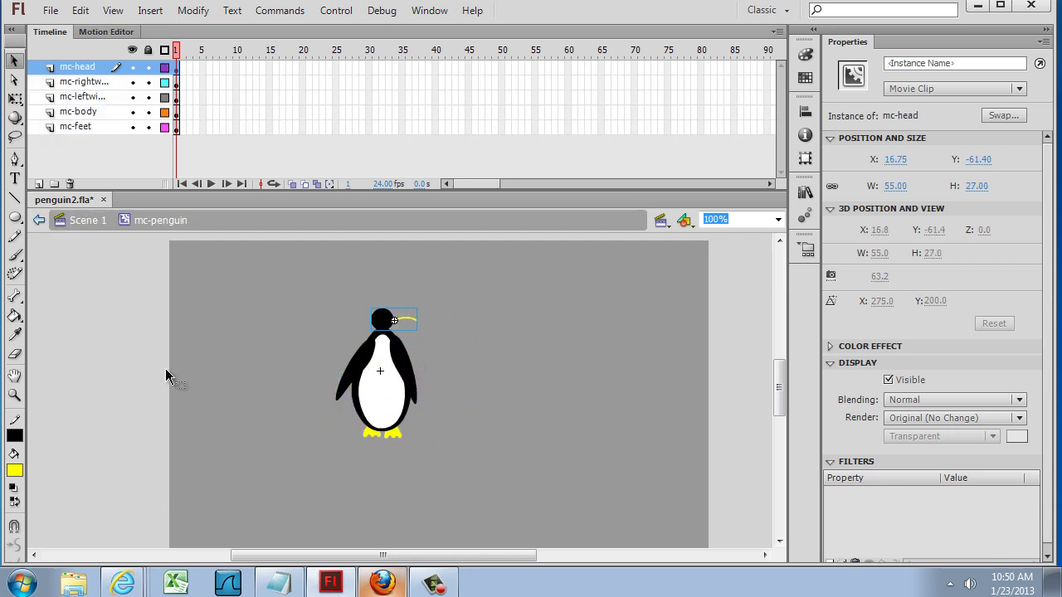
click(354, 362)
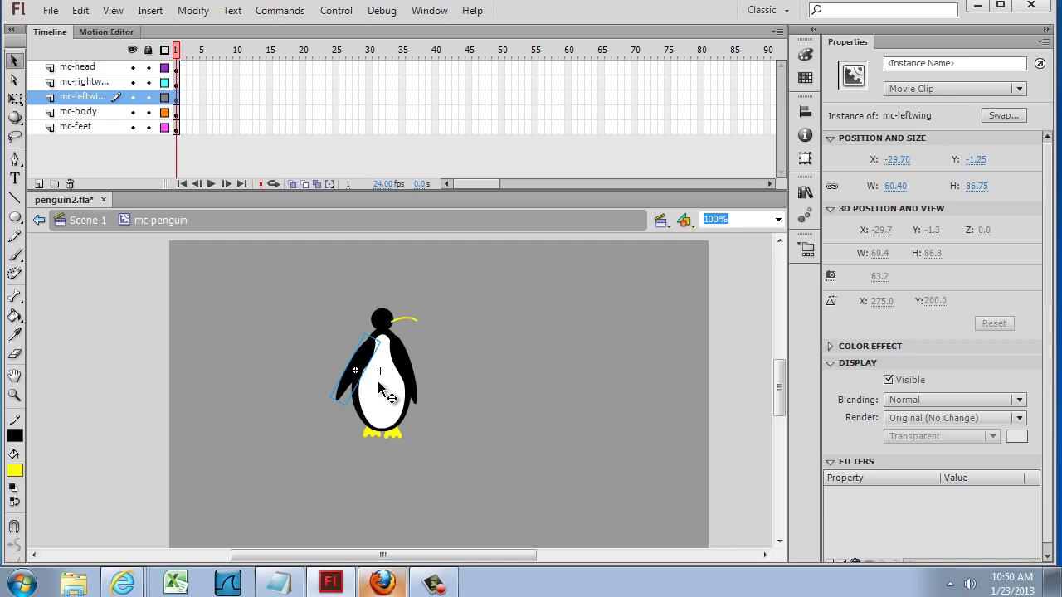
click(387, 392)
click(409, 378)
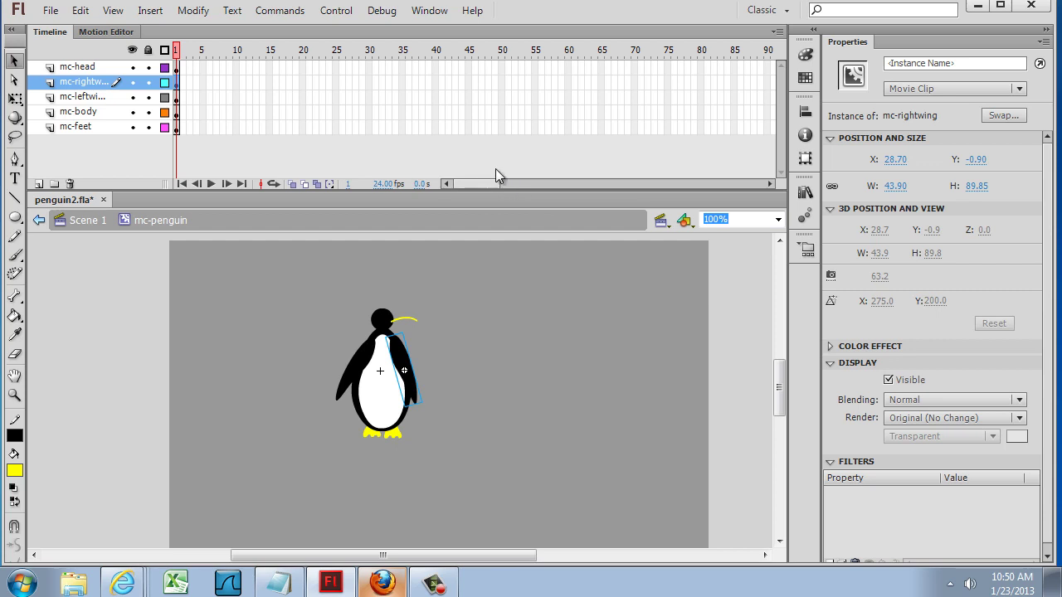
Extend all five body-part layers to frame 150 with F5
drag(468, 185, 511, 189)
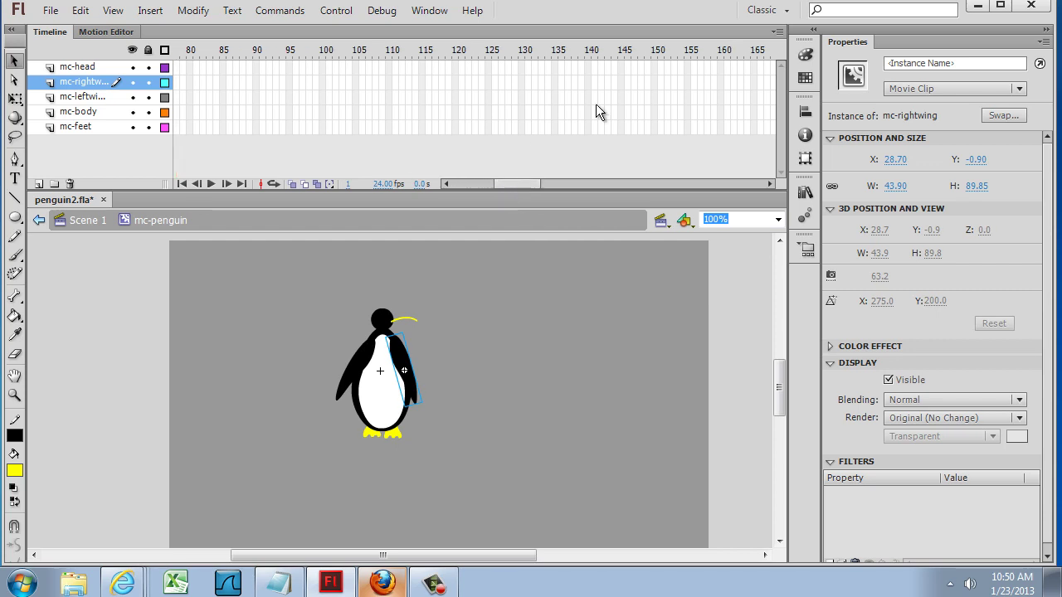
click(653, 133)
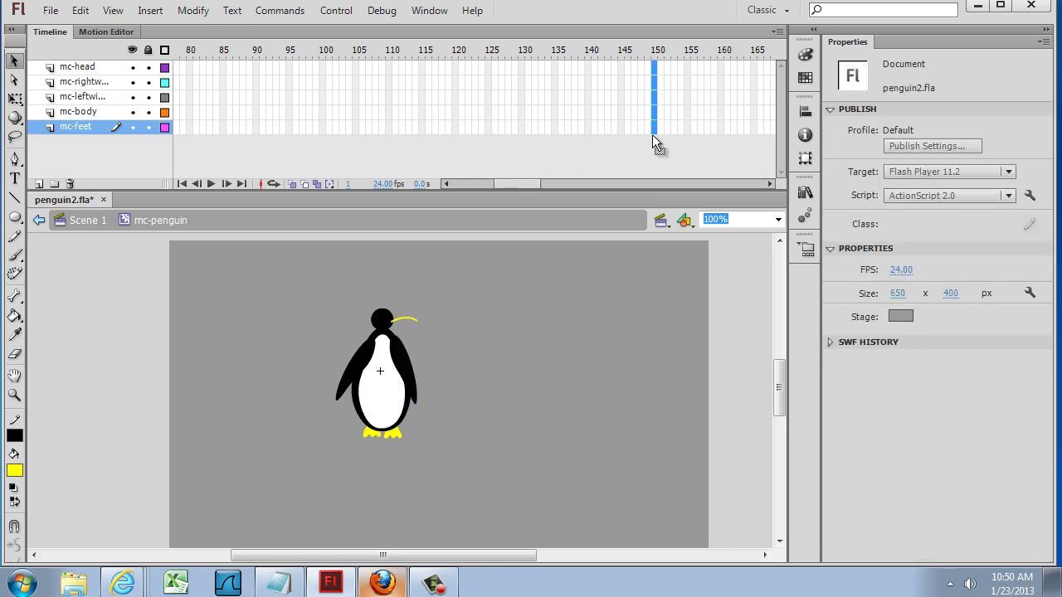
key(F5)
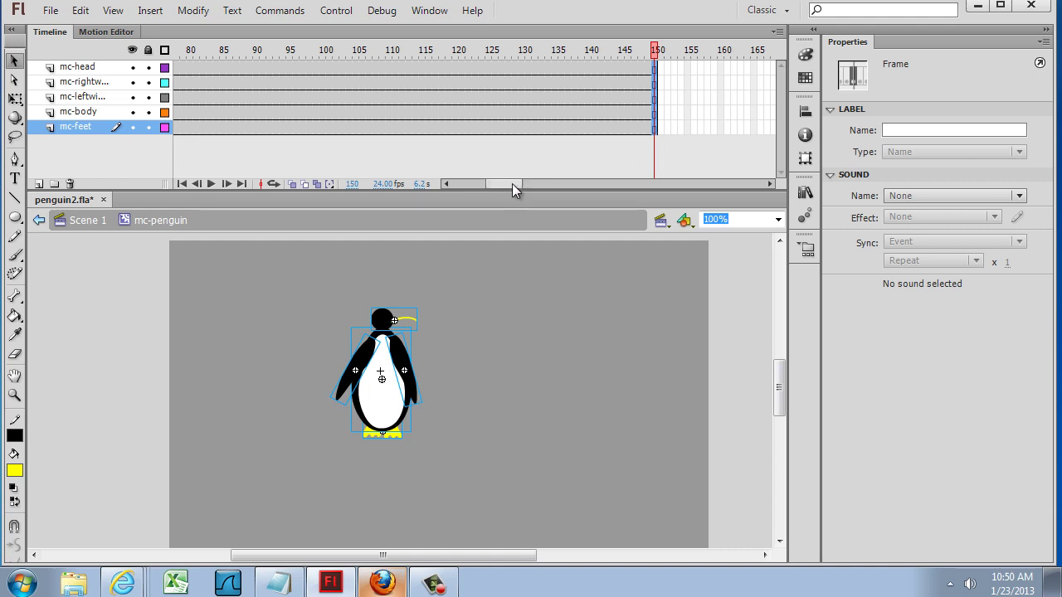
Play the penguin timeline, stop it, and move the playhead back to frame 126
drag(512, 184, 458, 187)
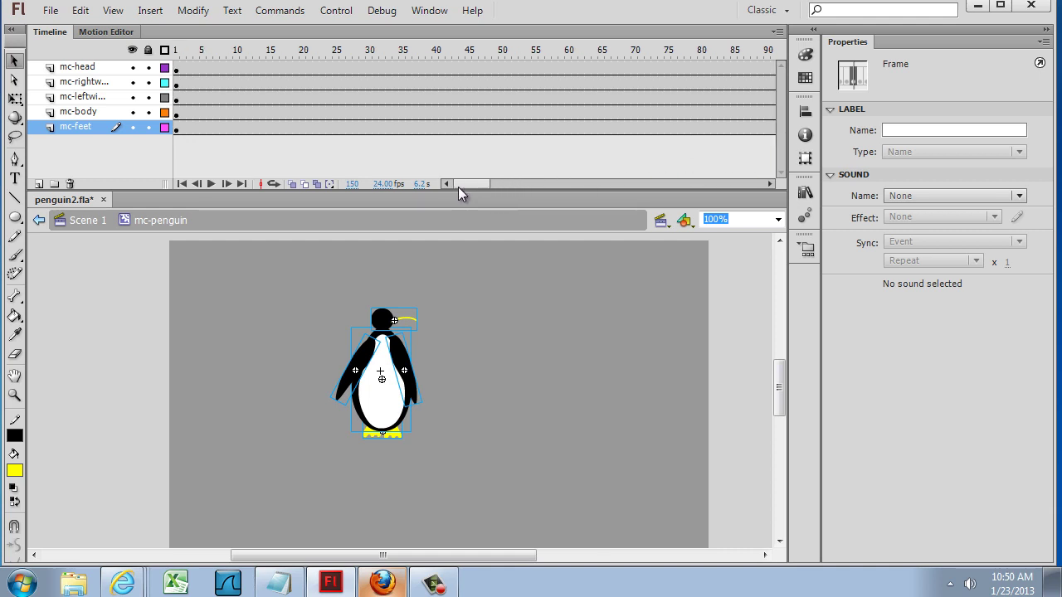
click(334, 10)
click(352, 31)
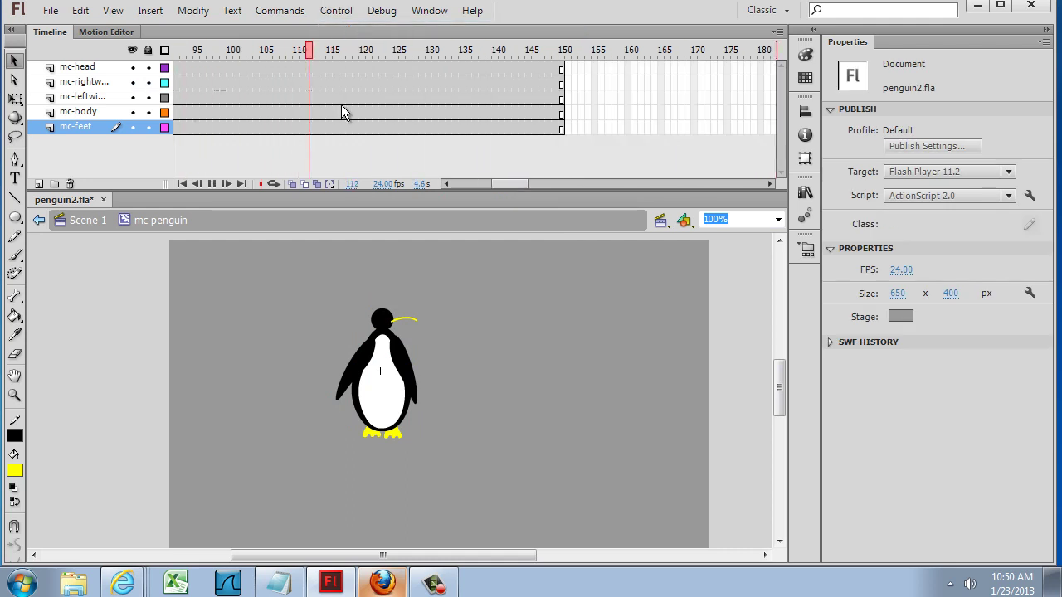
click(564, 59)
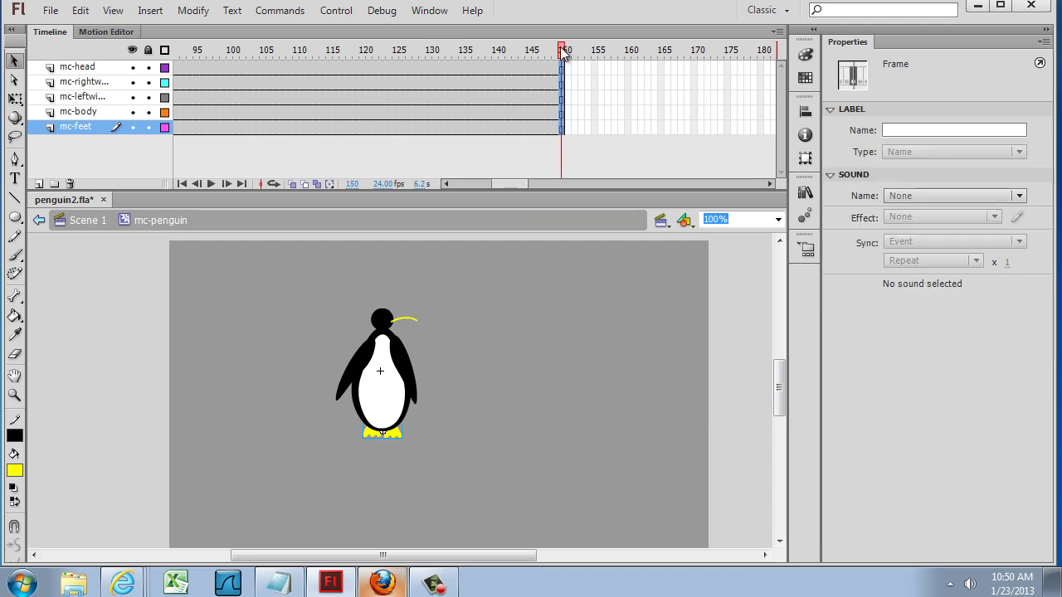
drag(561, 52, 403, 51)
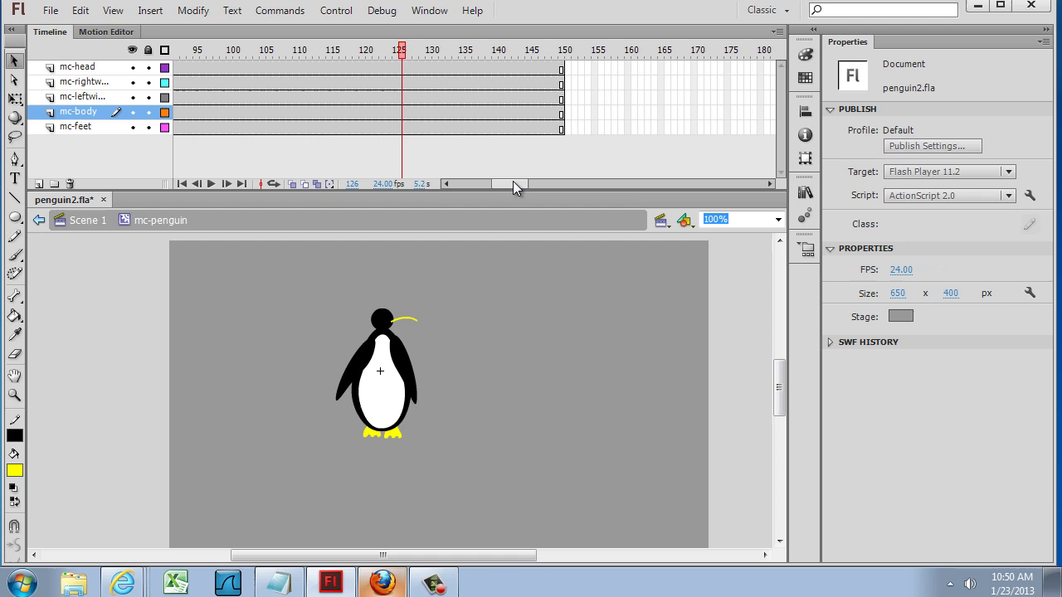
drag(513, 186, 466, 190)
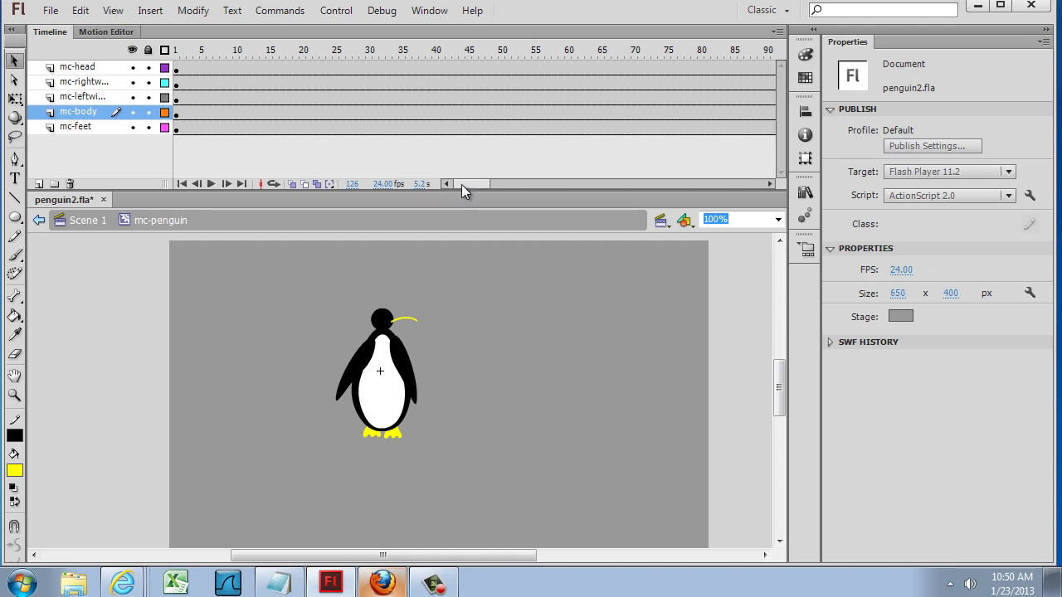
Lock all five layers, leaving only mc-head unlocked
click(379, 322)
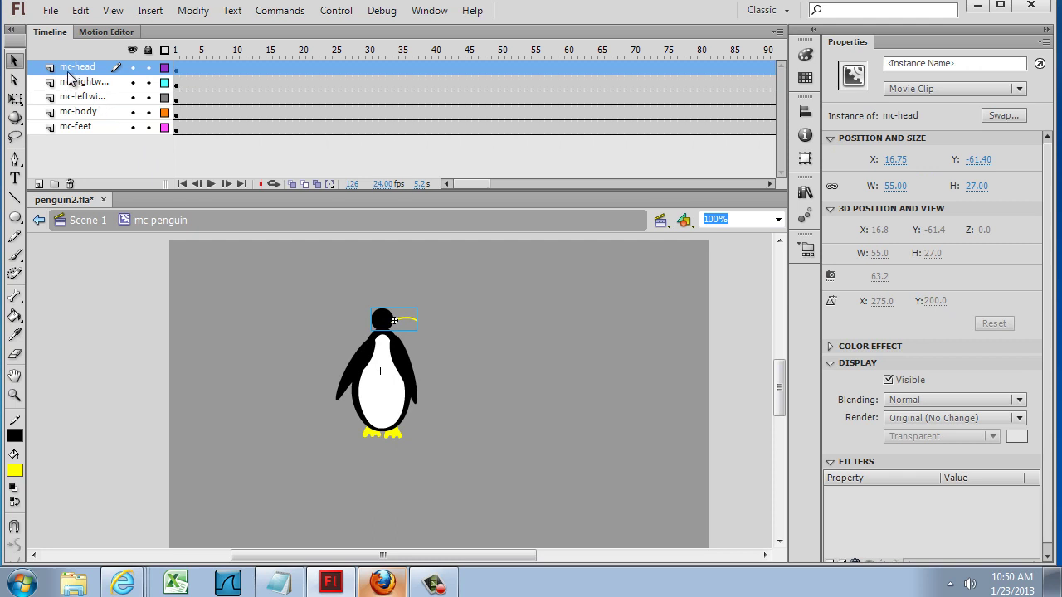
click(148, 50)
click(148, 67)
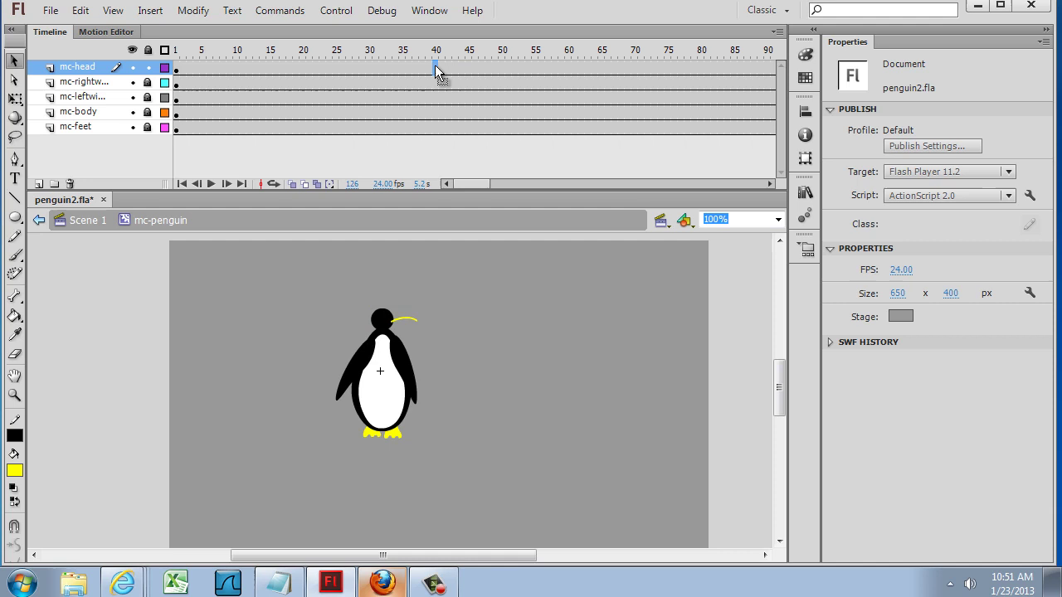
Insert a keyframe at frame 40 on the mc-head layer
click(435, 67)
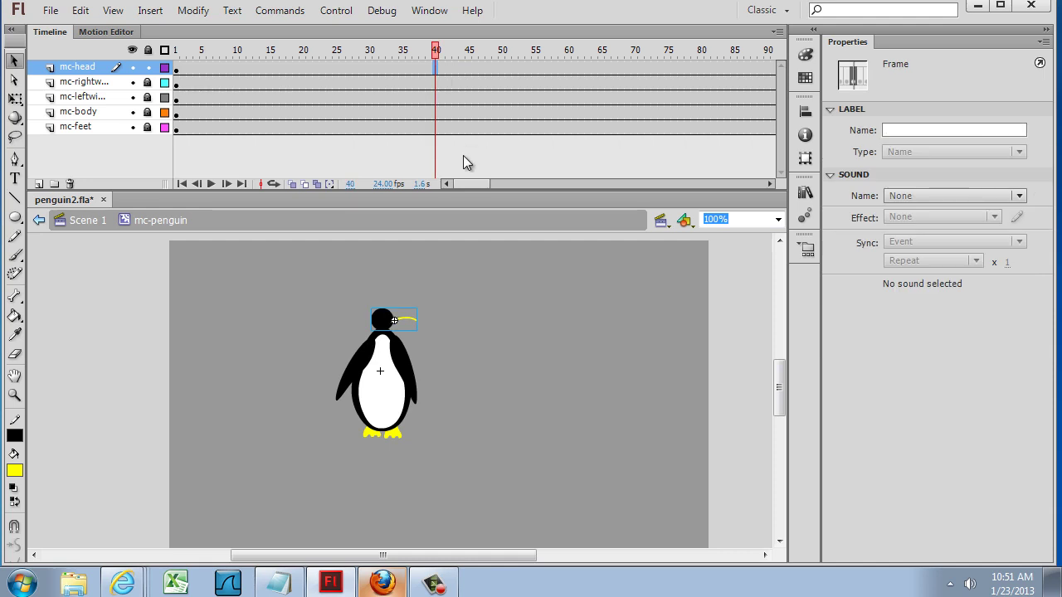
right_click(437, 71)
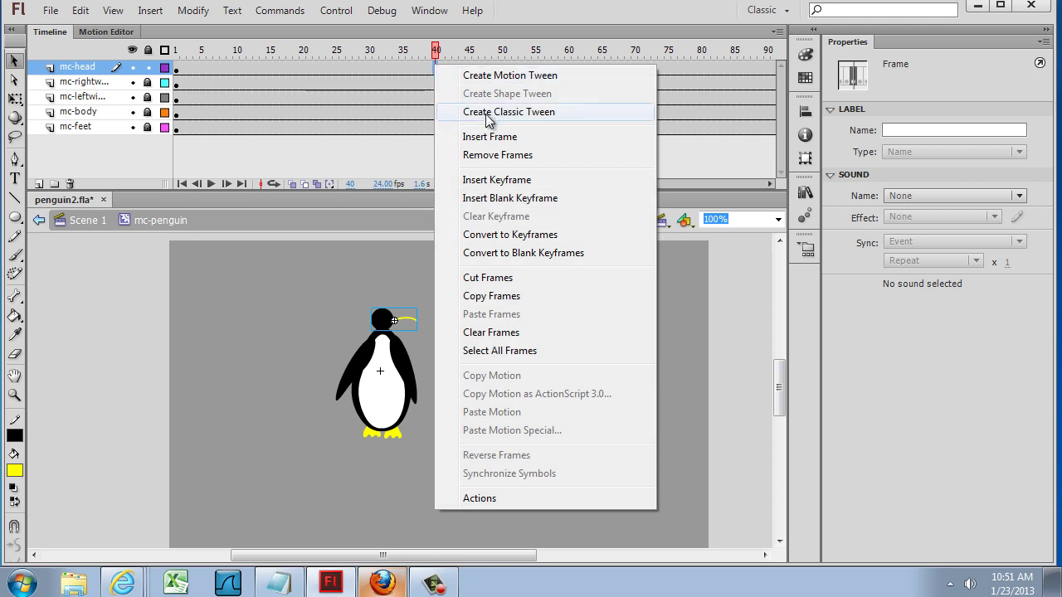
click(494, 182)
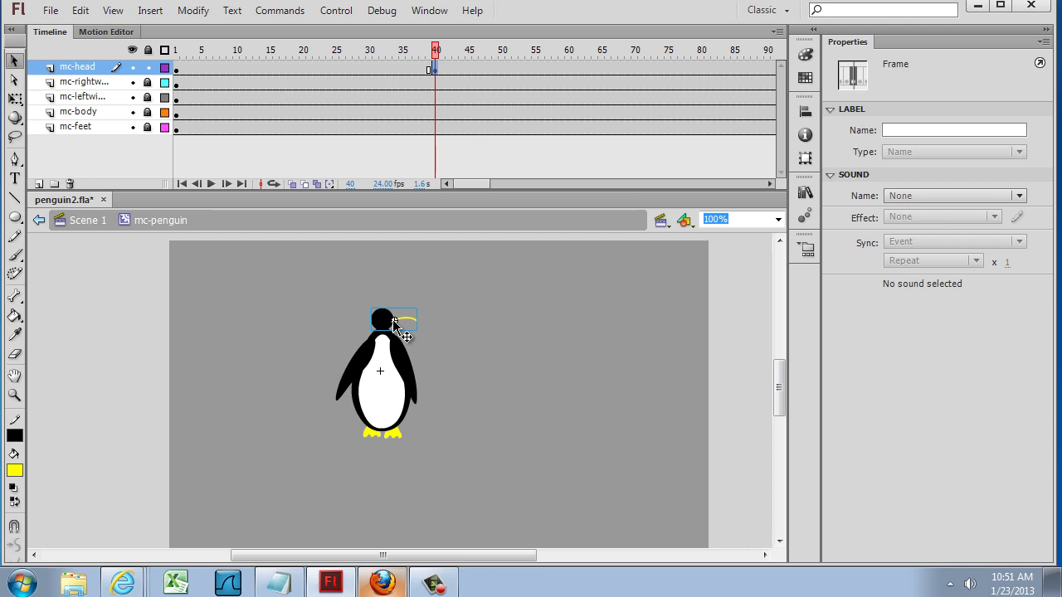
drag(395, 323, 414, 324)
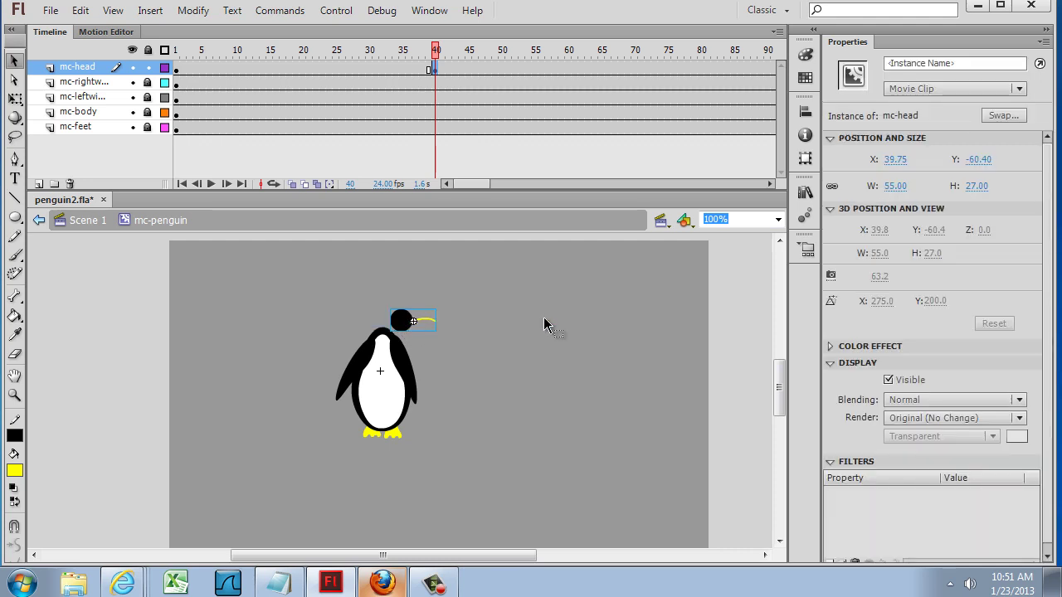
key(ctrl+z)
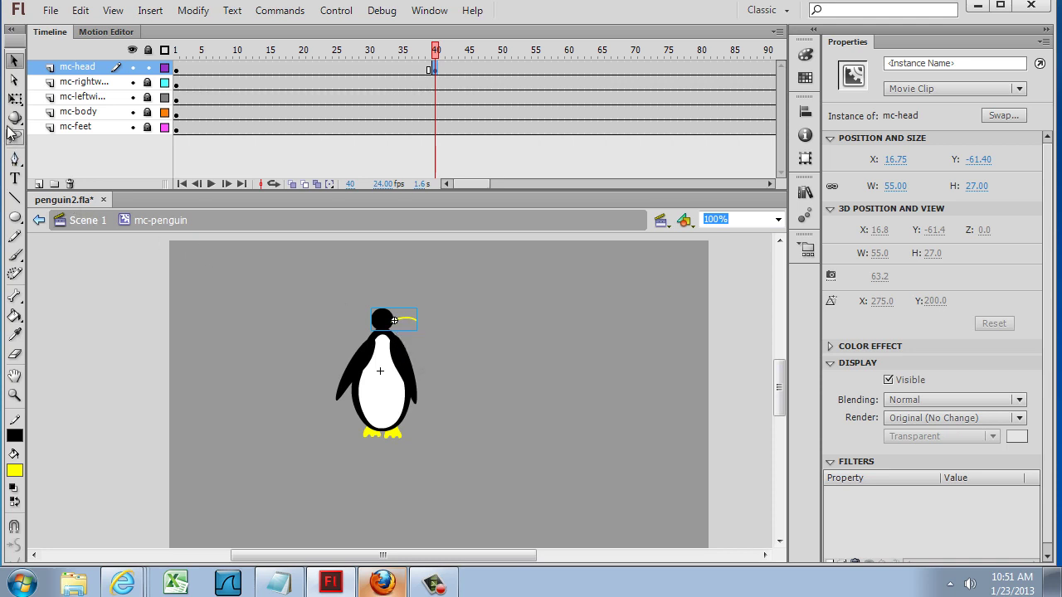
click(15, 98)
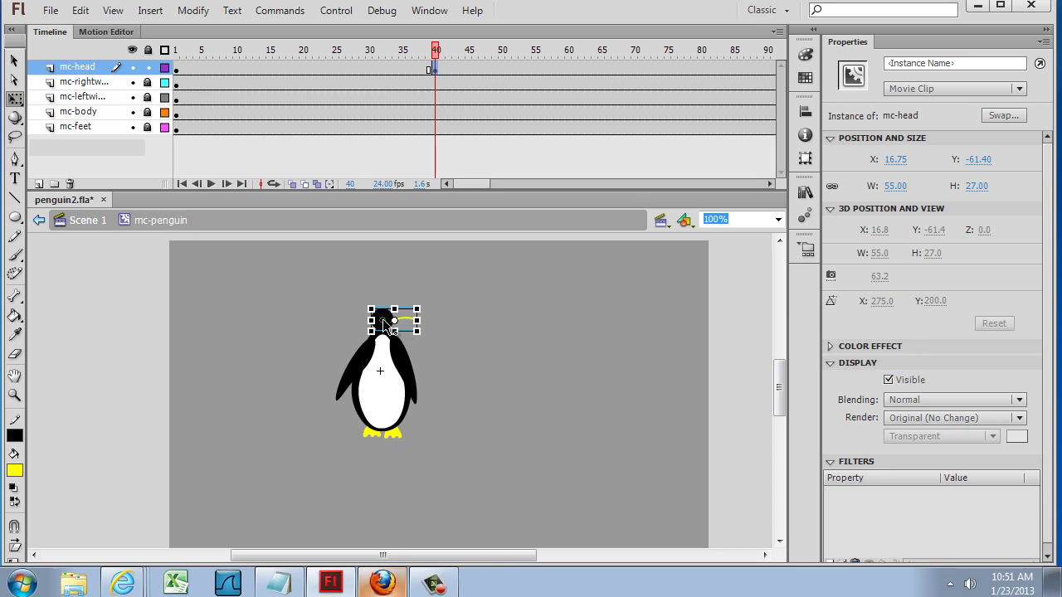
click(523, 369)
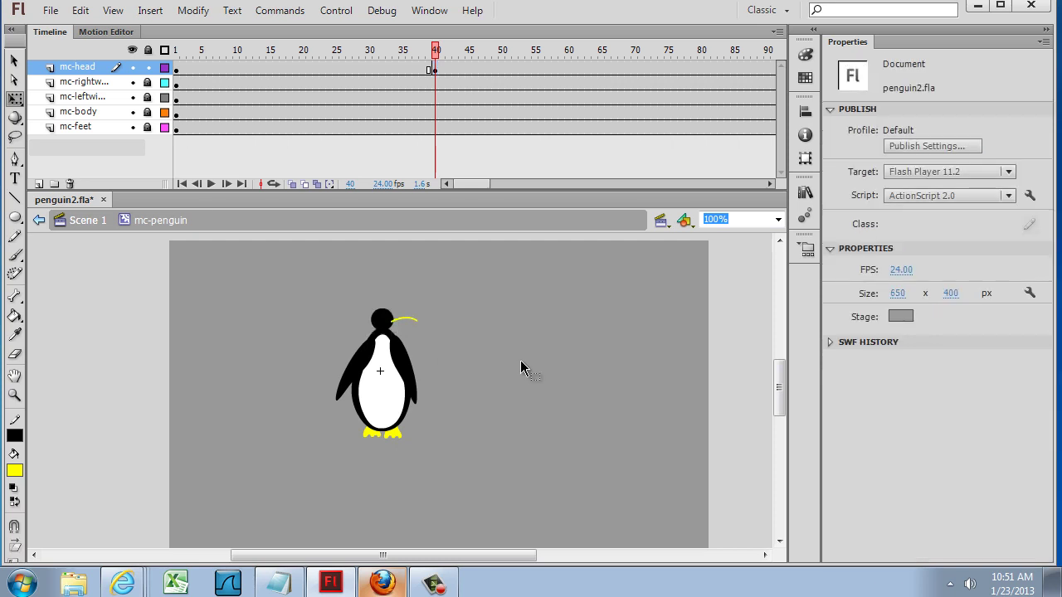
click(403, 320)
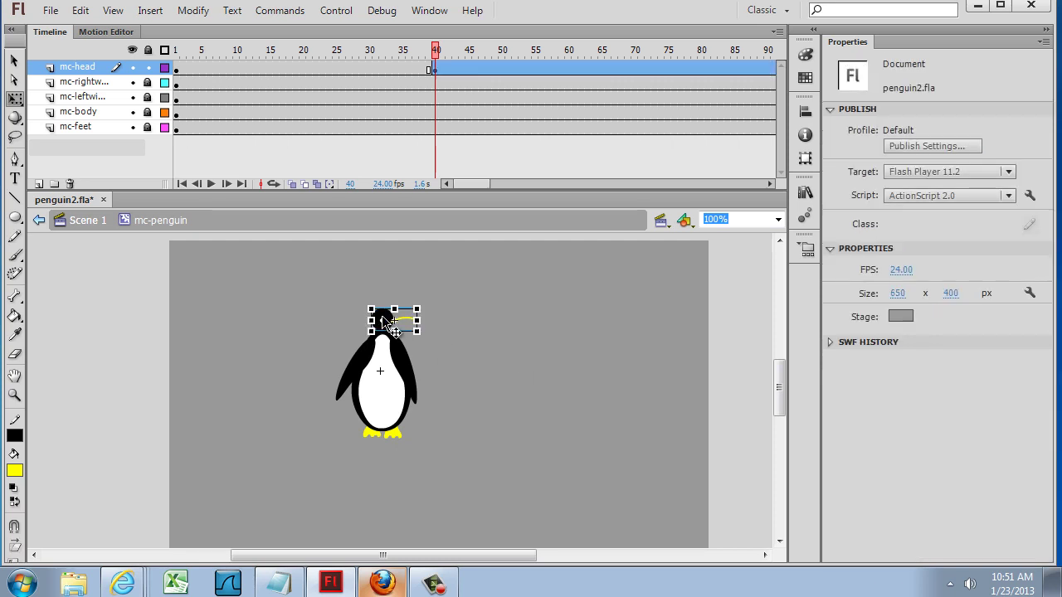
click(457, 385)
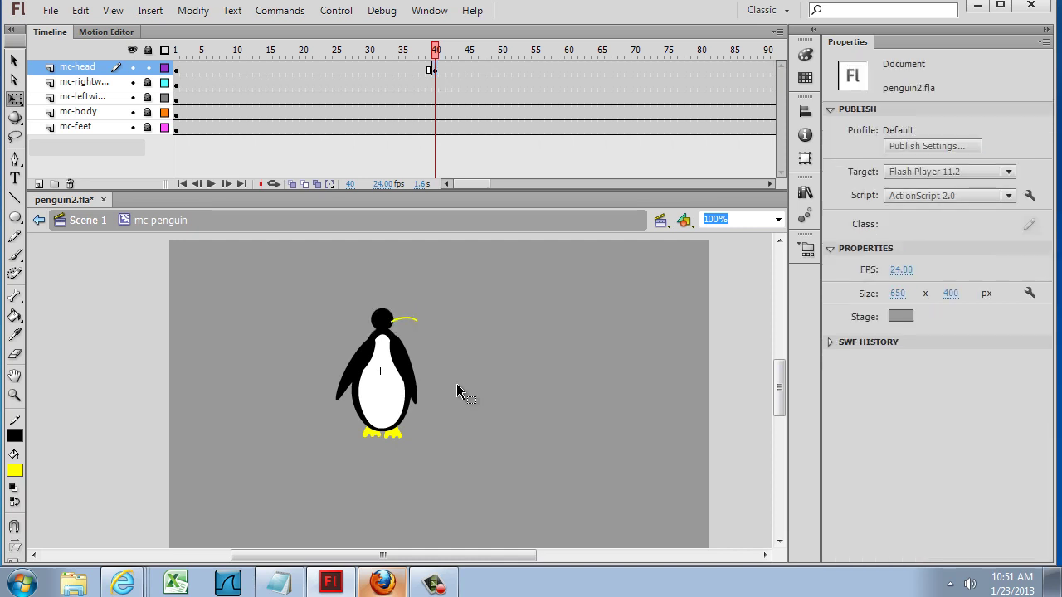
click(386, 325)
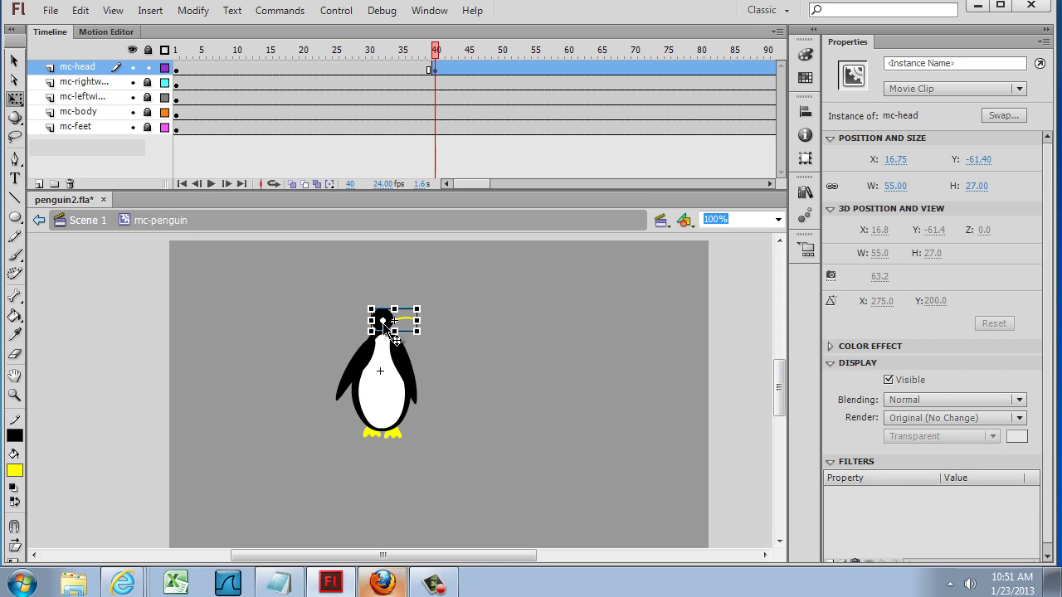
Flip the head horizontally at frame 40 via Modify > Transform so its beak faces left
click(16, 63)
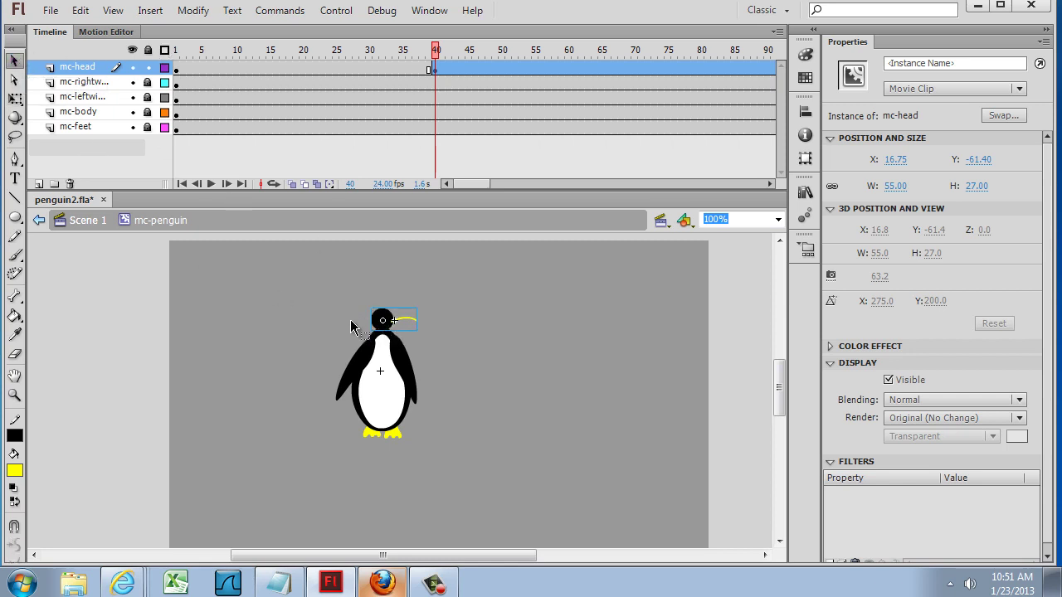
click(193, 13)
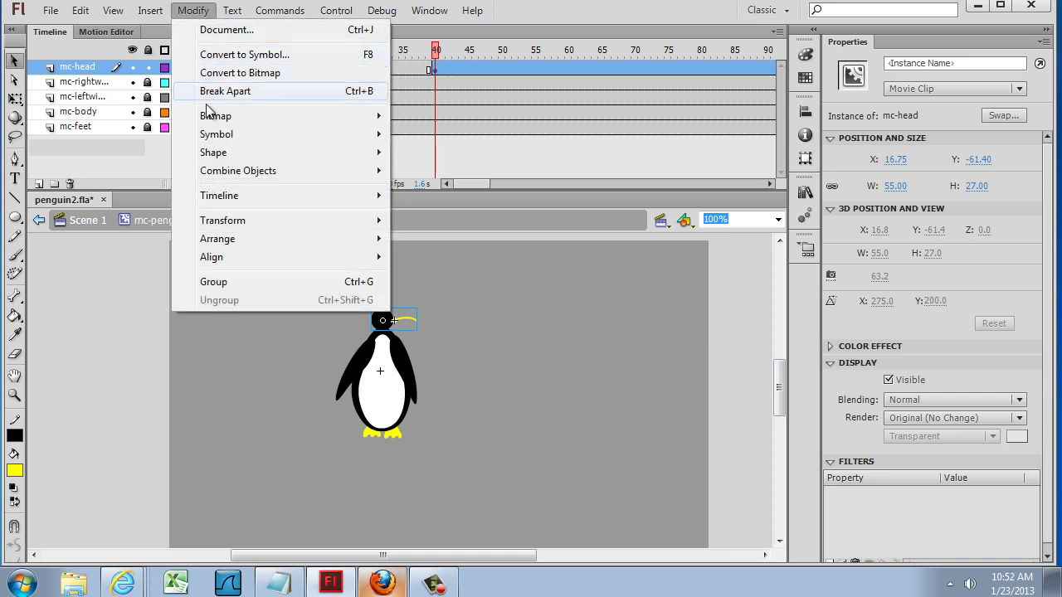
mouse_move(223, 229)
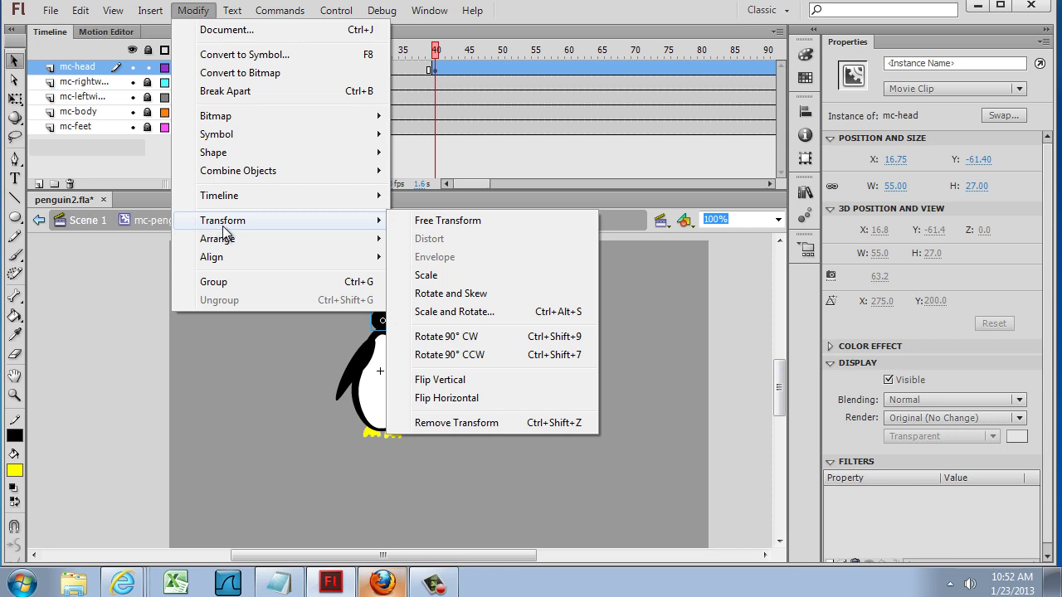
click(445, 398)
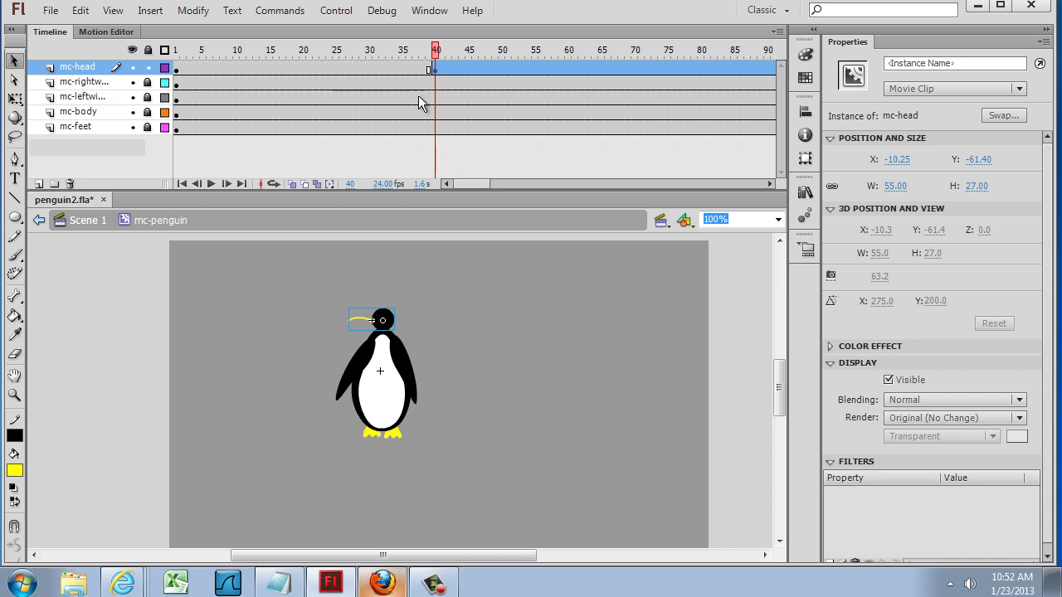
Rewind to the first frame, then play and stop the animation to preview the head turn
drag(435, 59, 270, 67)
key(Home)
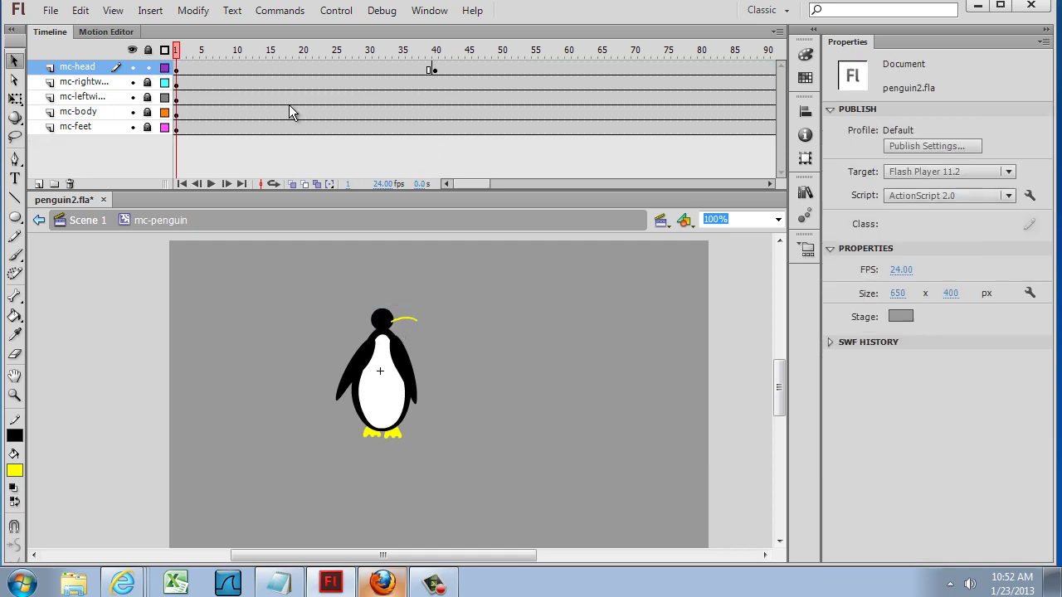
click(337, 12)
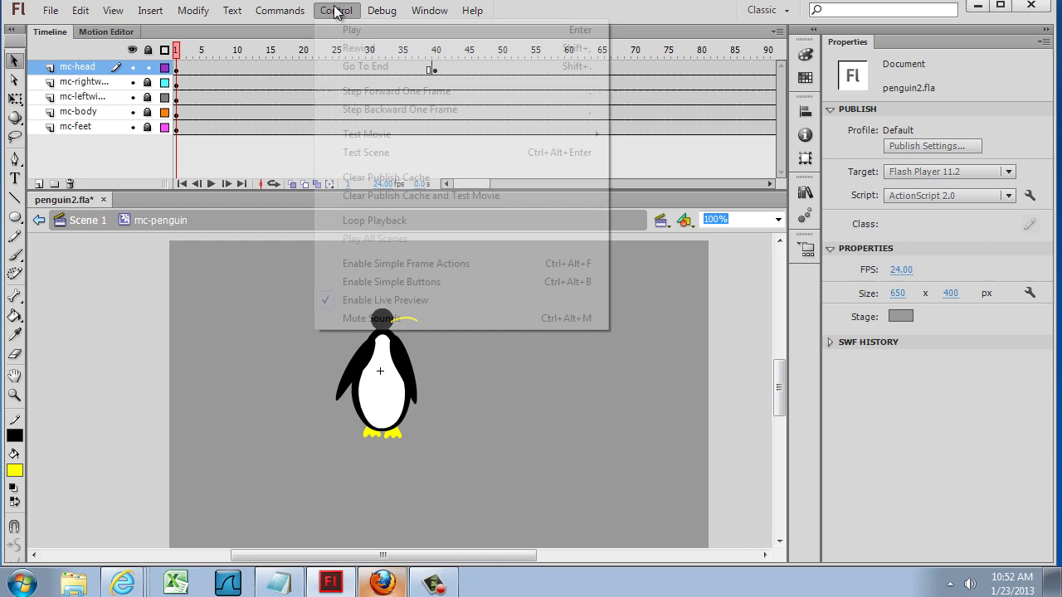
click(347, 28)
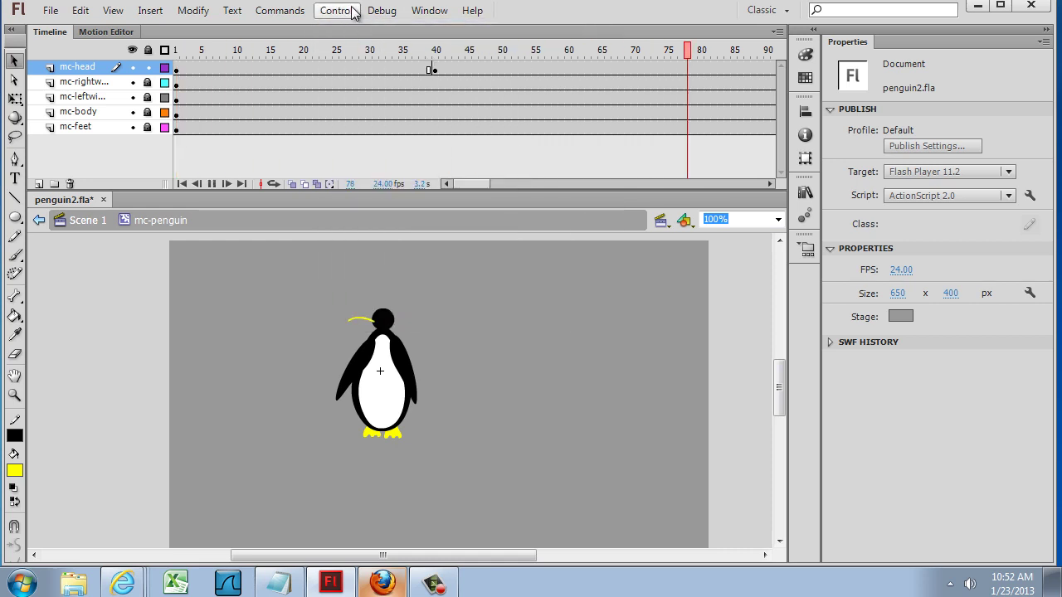
click(347, 17)
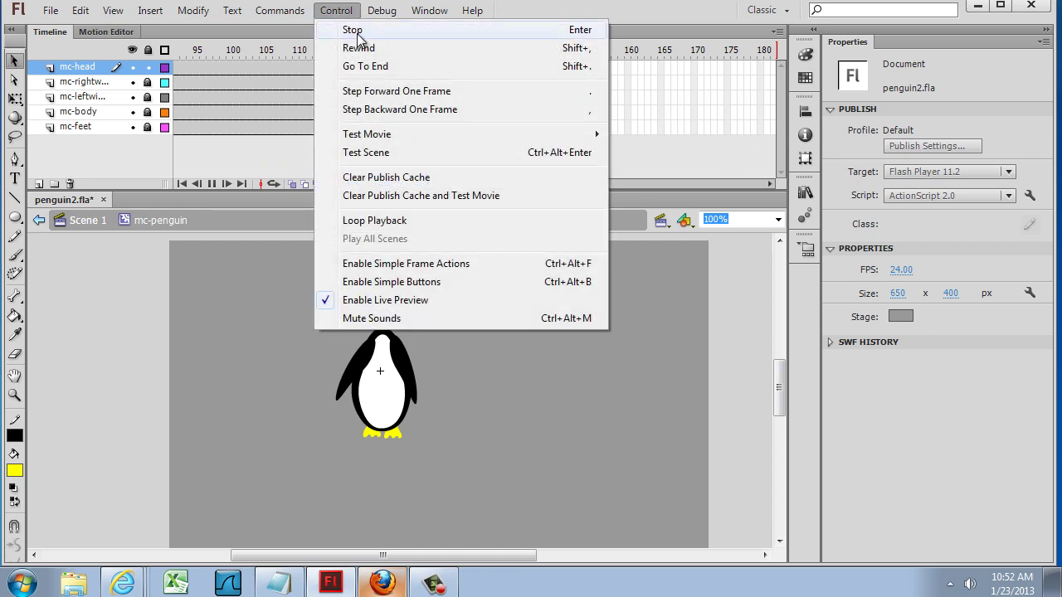
click(384, 30)
Go to frame 80 on the mc-head layer
drag(513, 184, 494, 184)
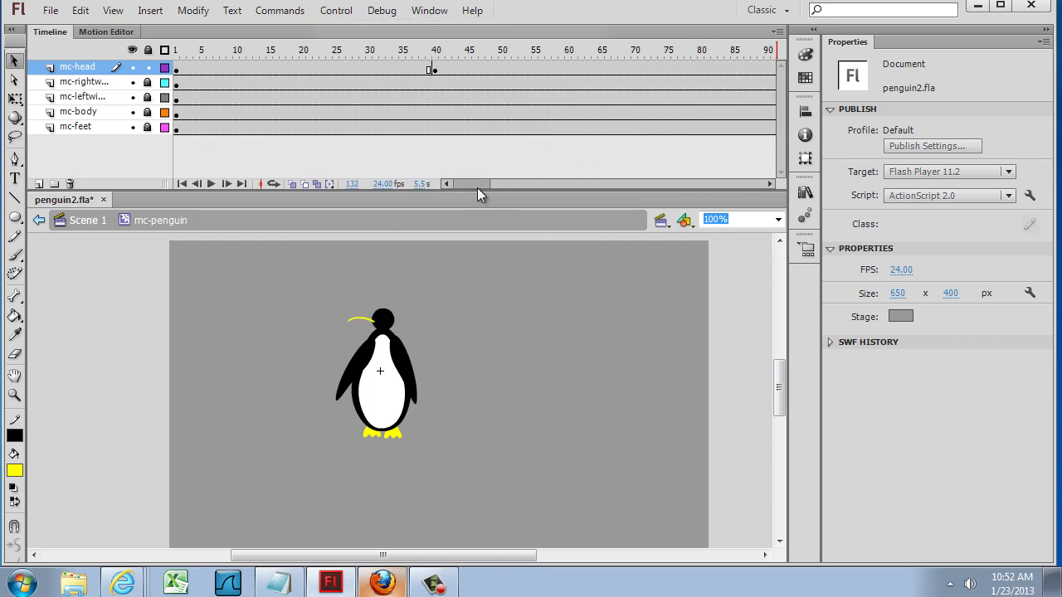
drag(472, 183, 486, 182)
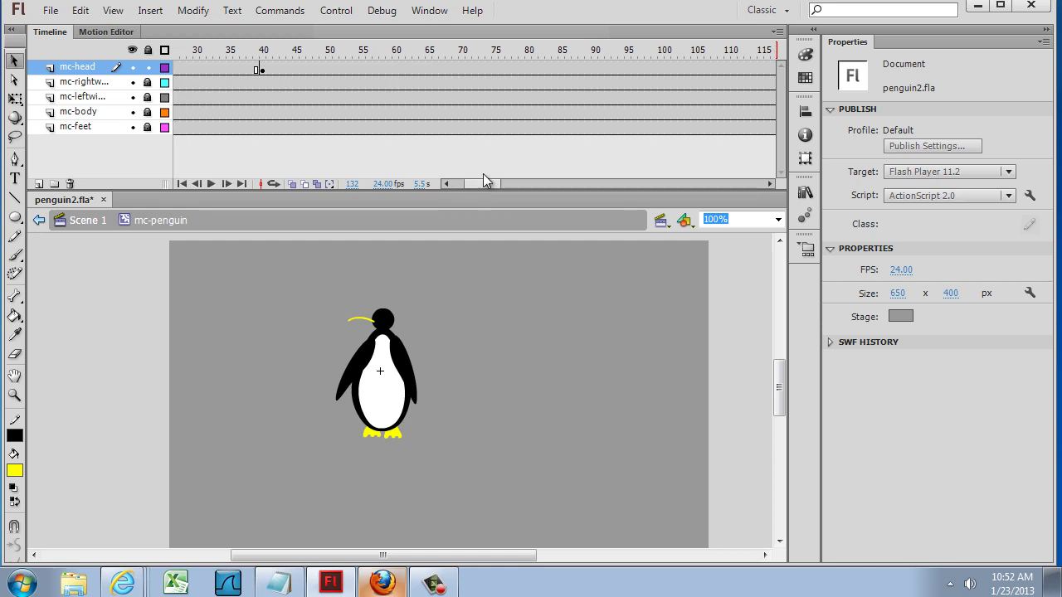
click(529, 68)
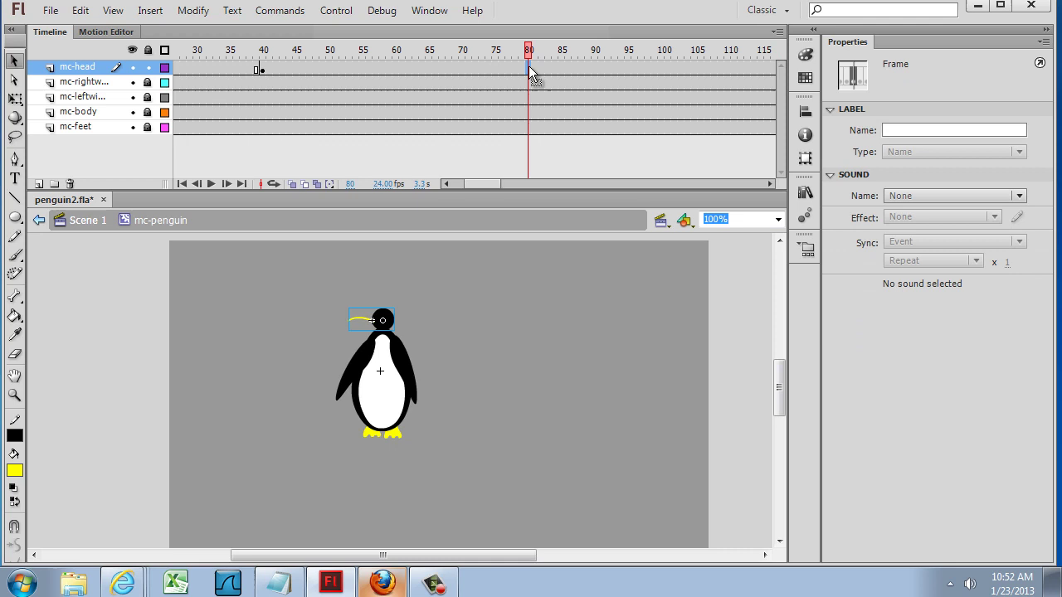
Insert a keyframe at frame 80 on mc-head and flip the head horizontally back to face right
right_click(529, 66)
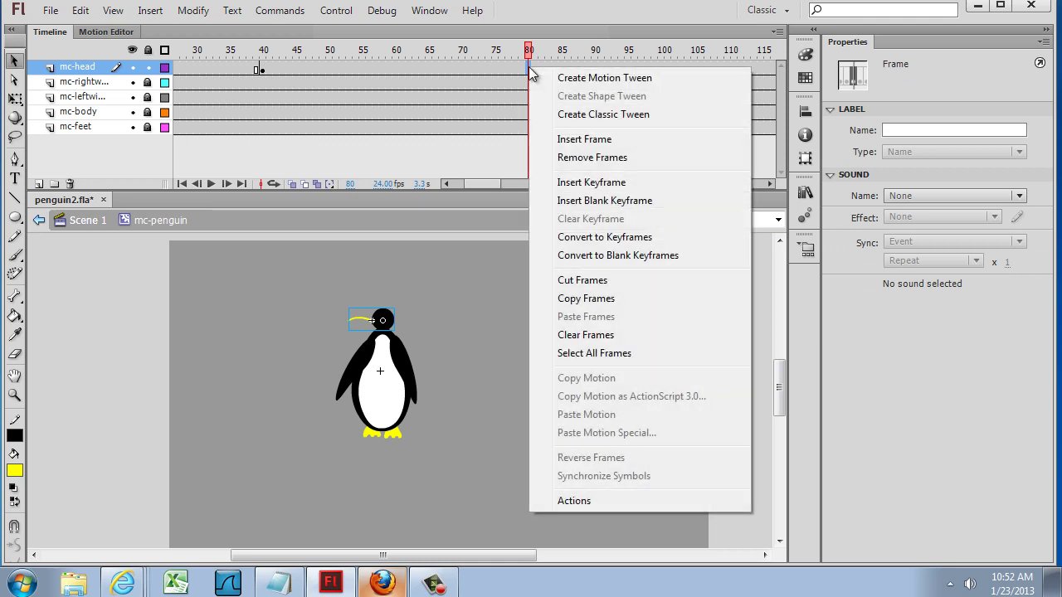
click(585, 182)
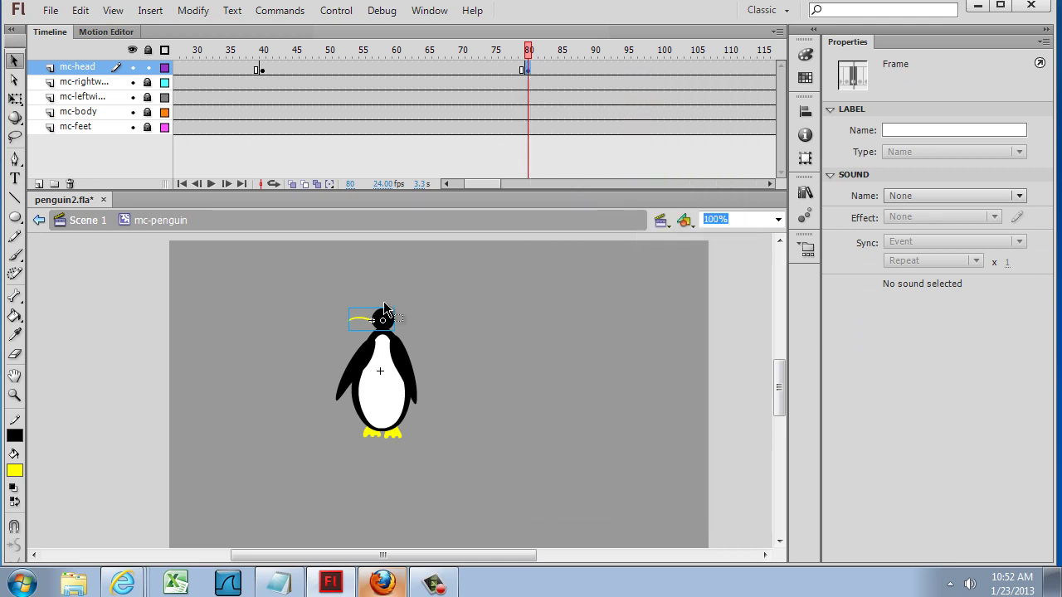
click(462, 322)
click(383, 321)
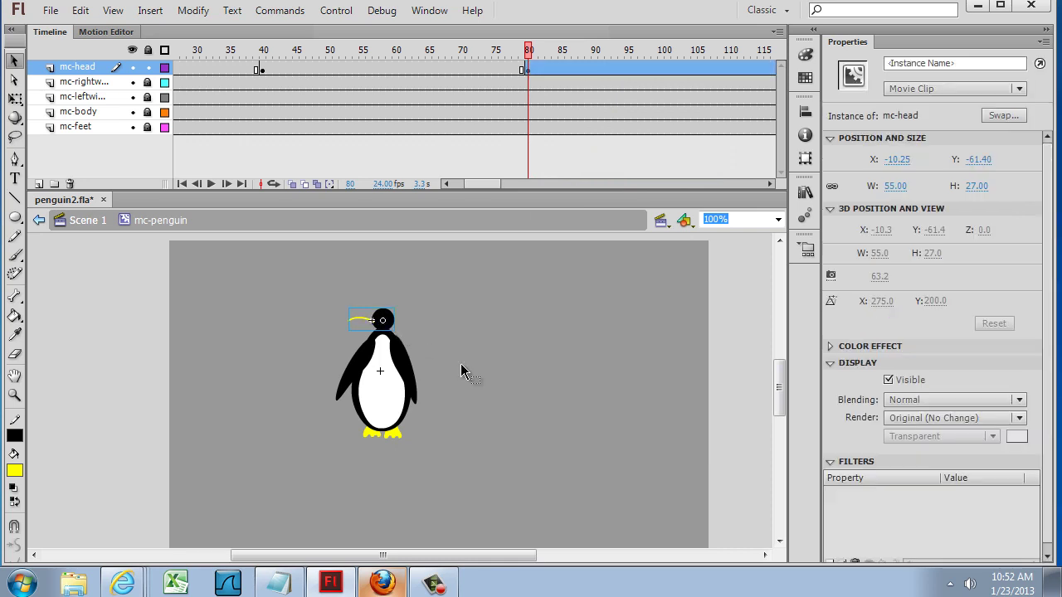
click(195, 12)
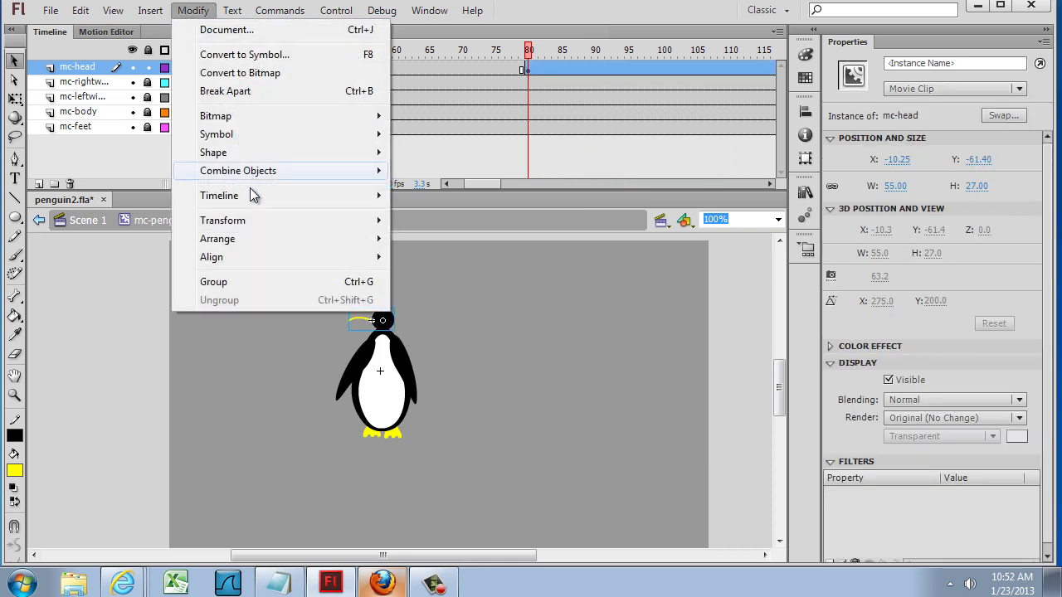
mouse_move(251, 224)
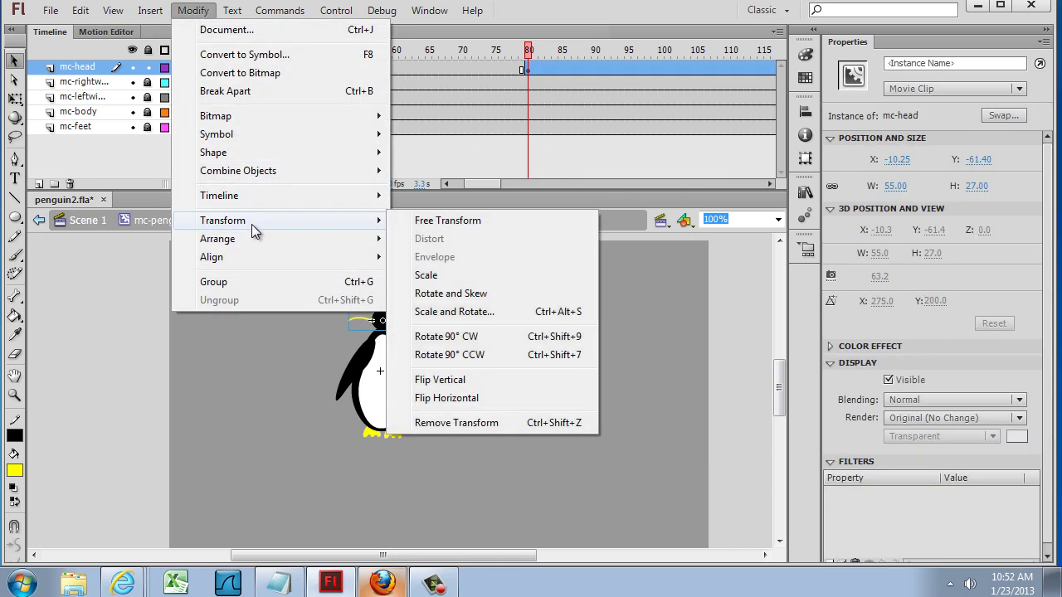
click(488, 401)
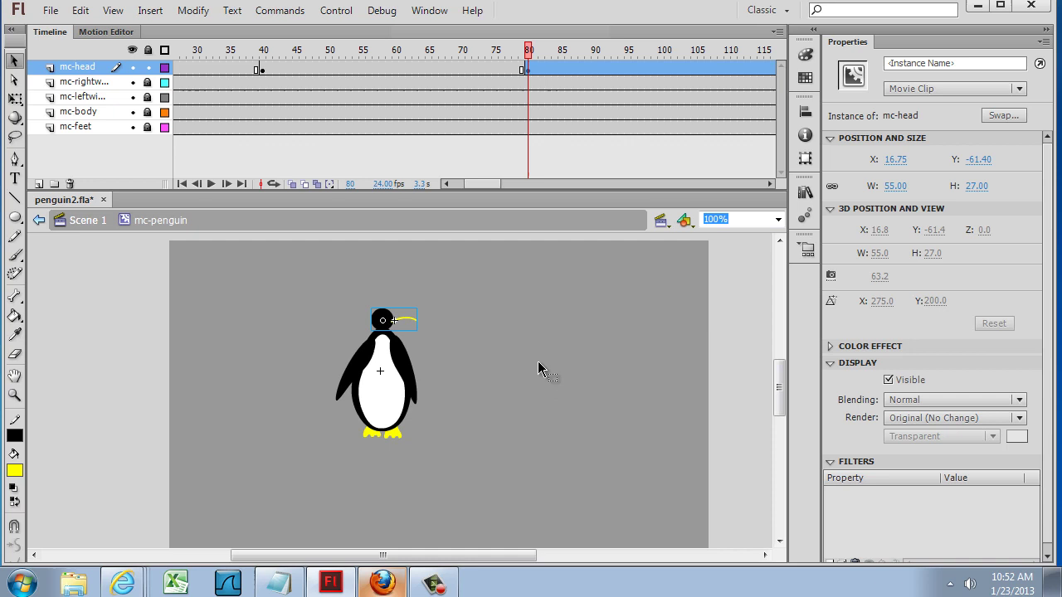
key(ctrl+Return)
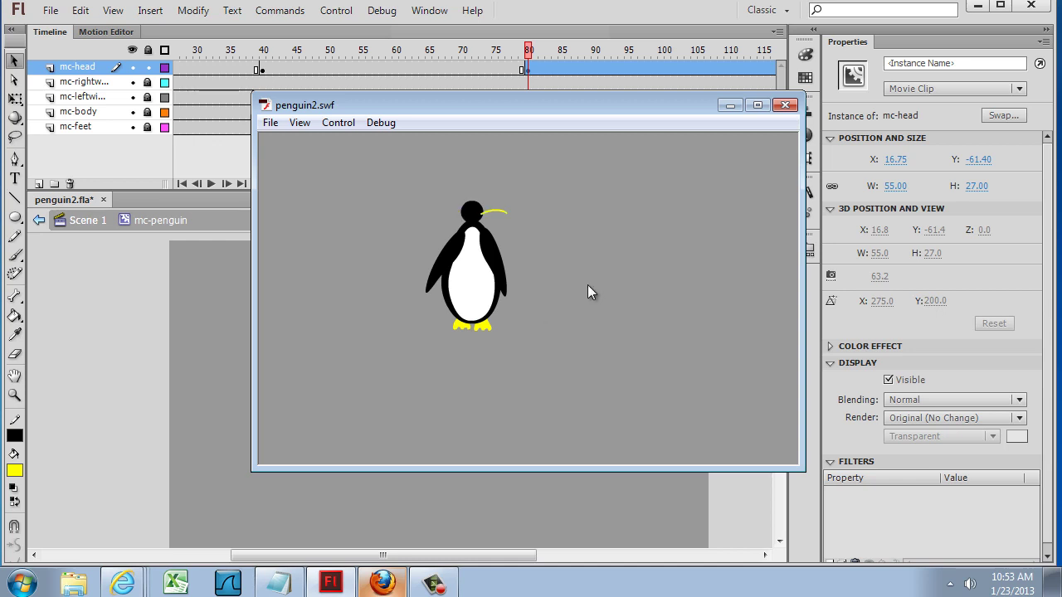
click(785, 105)
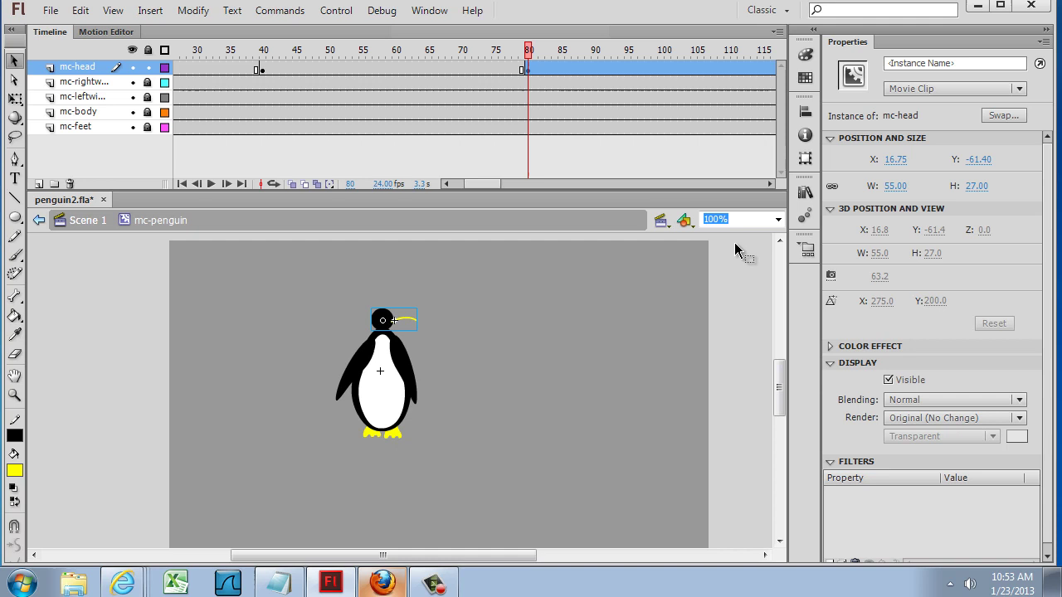
click(578, 384)
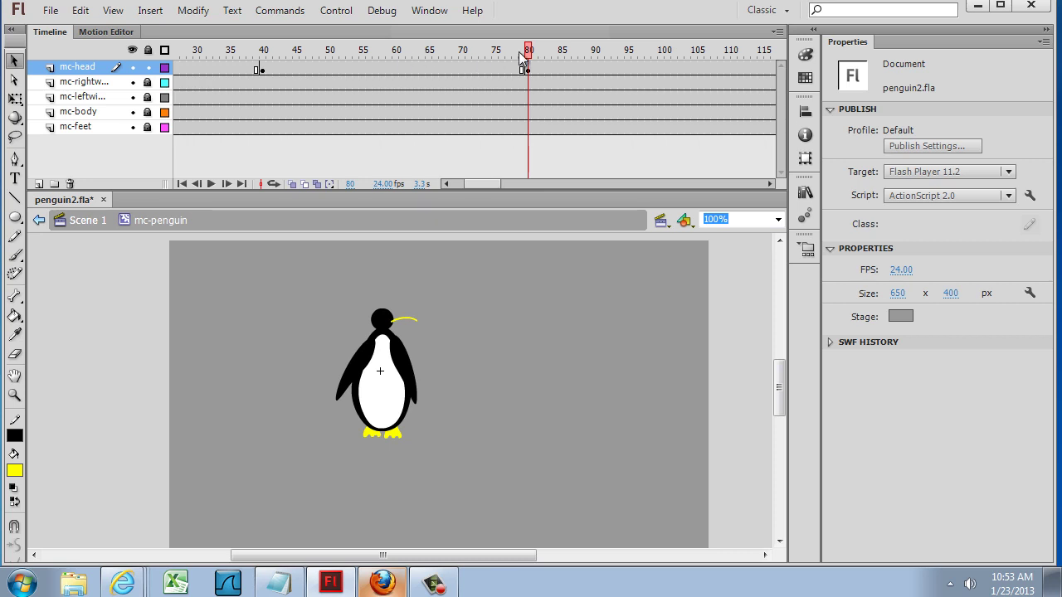
drag(531, 55, 264, 55)
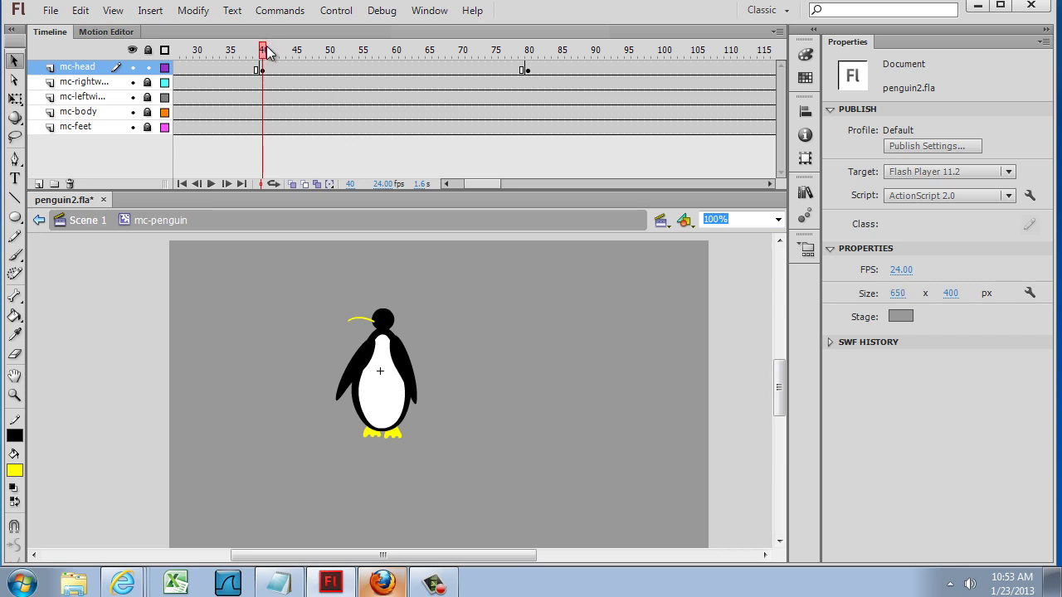
drag(264, 52, 340, 51)
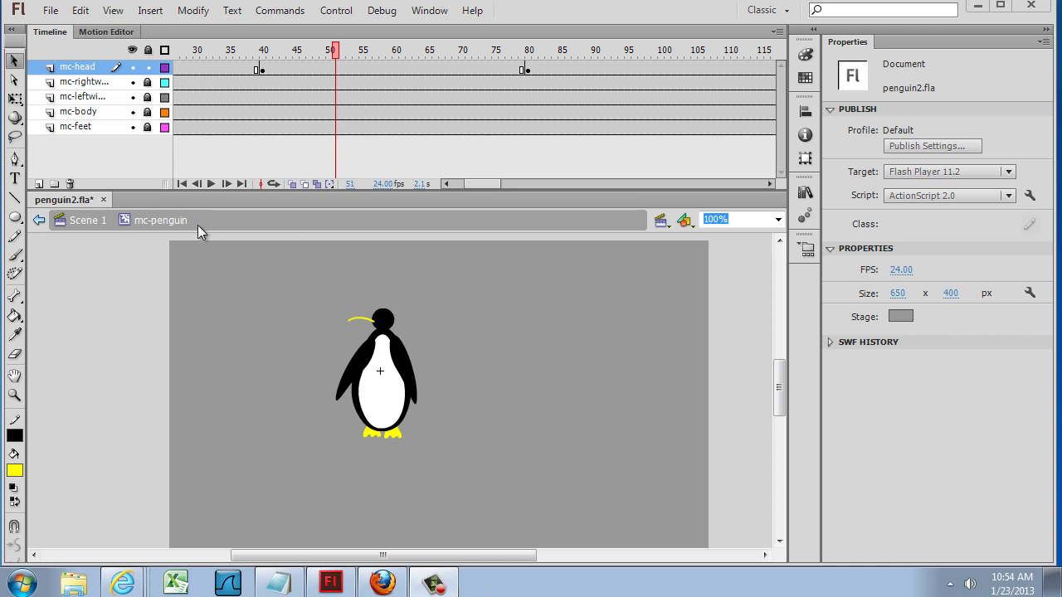
Unlock mc-rightwing and mc-leftwing, and move the right wing's pivot up to its shoulder with Free Transform
click(147, 82)
click(147, 97)
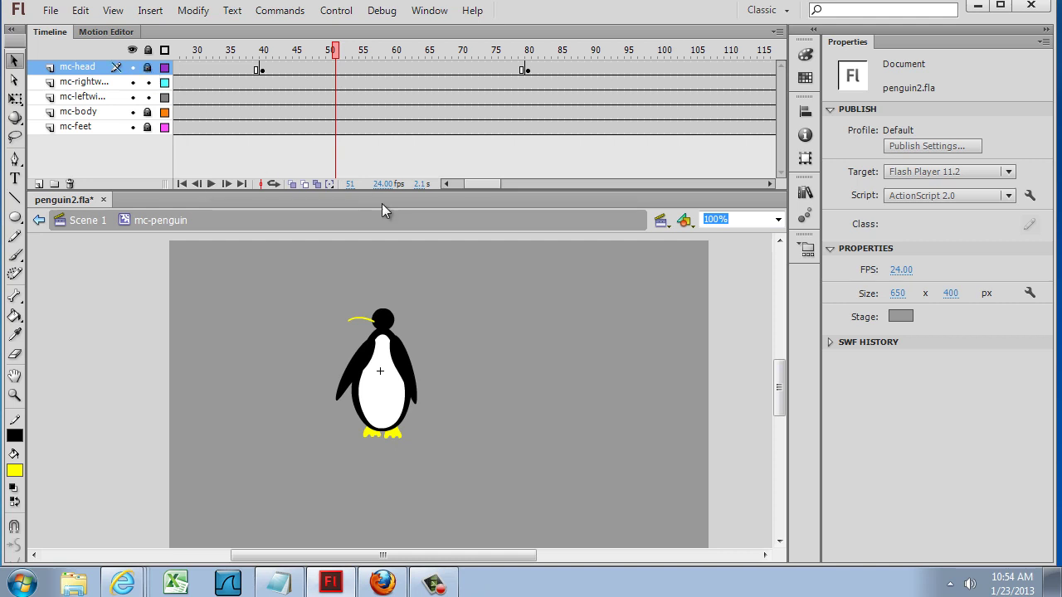
click(414, 393)
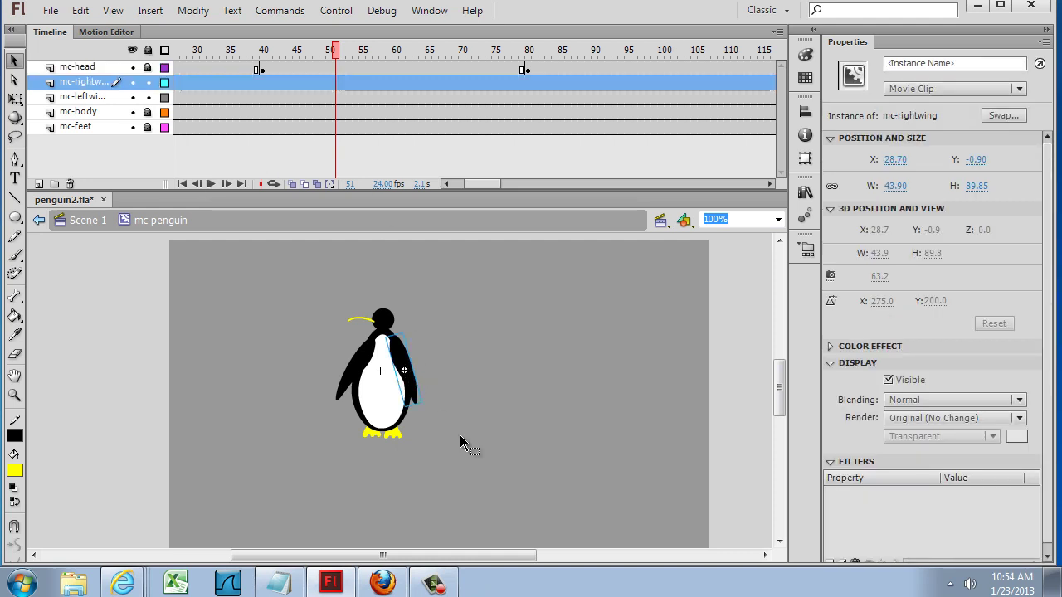
click(14, 98)
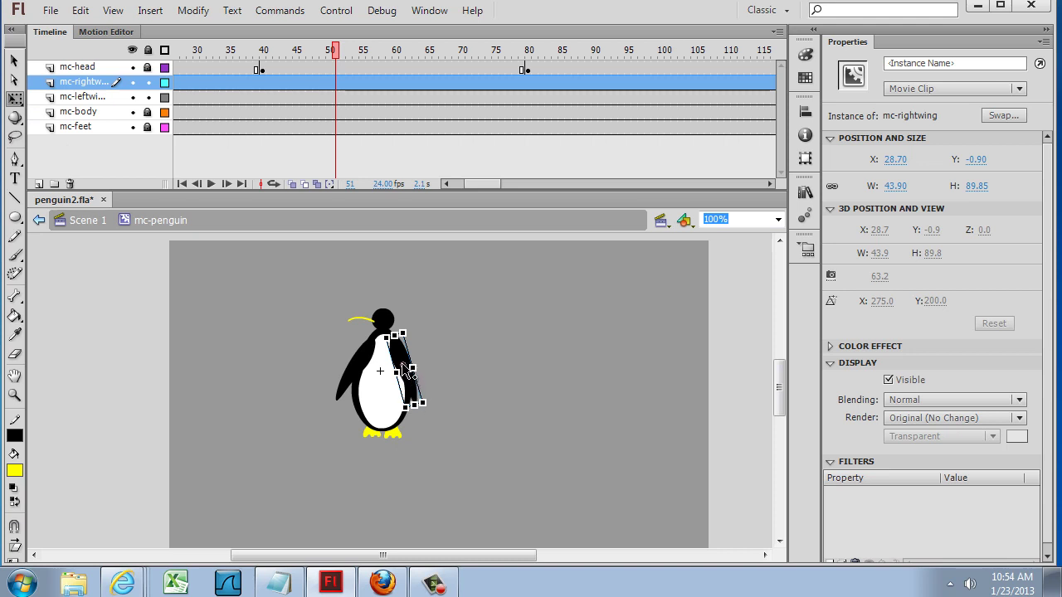
drag(397, 348, 398, 347)
Move the left wing's transformation point up to its shoulder
click(478, 385)
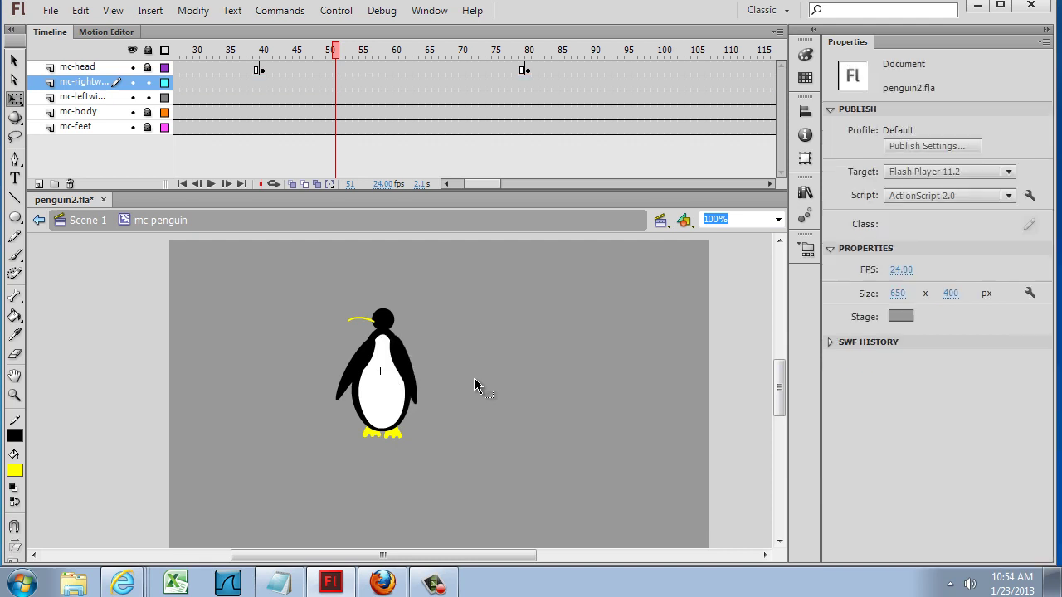
click(354, 372)
mouse_move(355, 371)
mouse_down()
mouse_move(367, 358)
mouse_move(362, 378)
mouse_move(370, 350)
mouse_up()
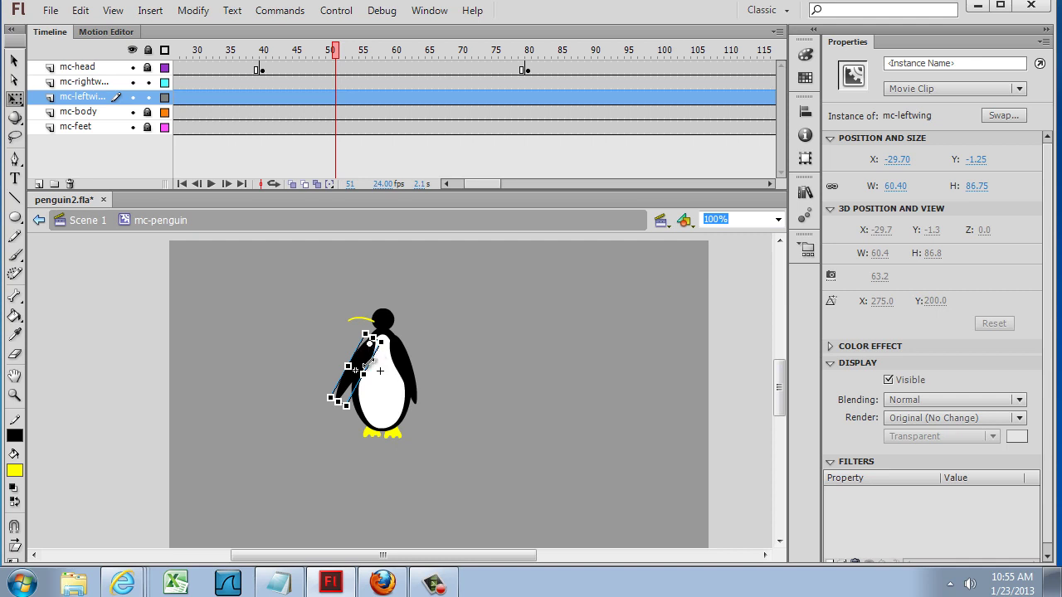
click(468, 365)
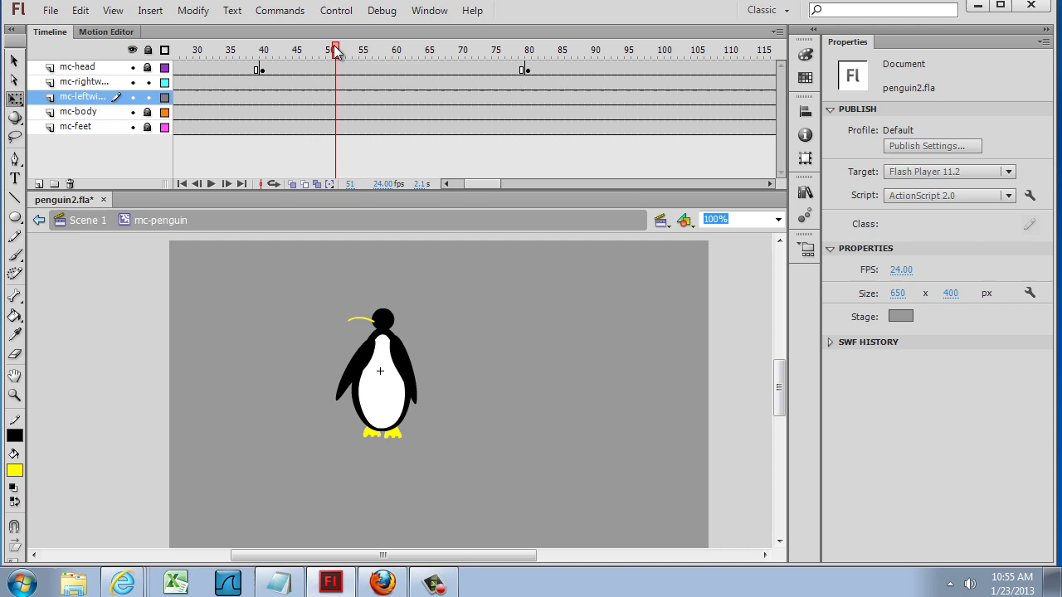
Add a right-wing keyframe at frame 71 and rotate the wing outward from the body
drag(336, 52, 471, 58)
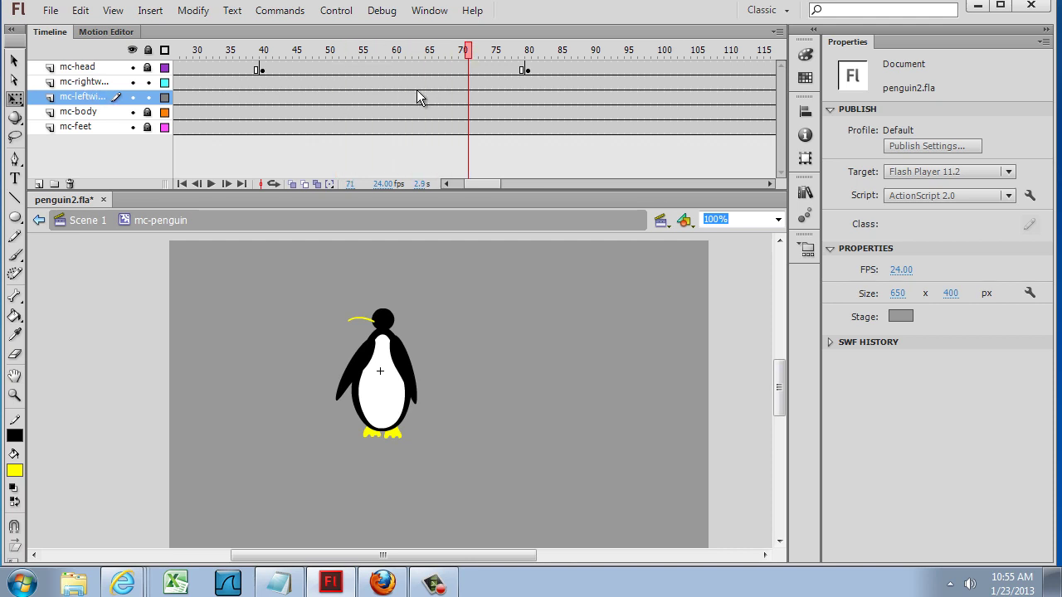
click(469, 82)
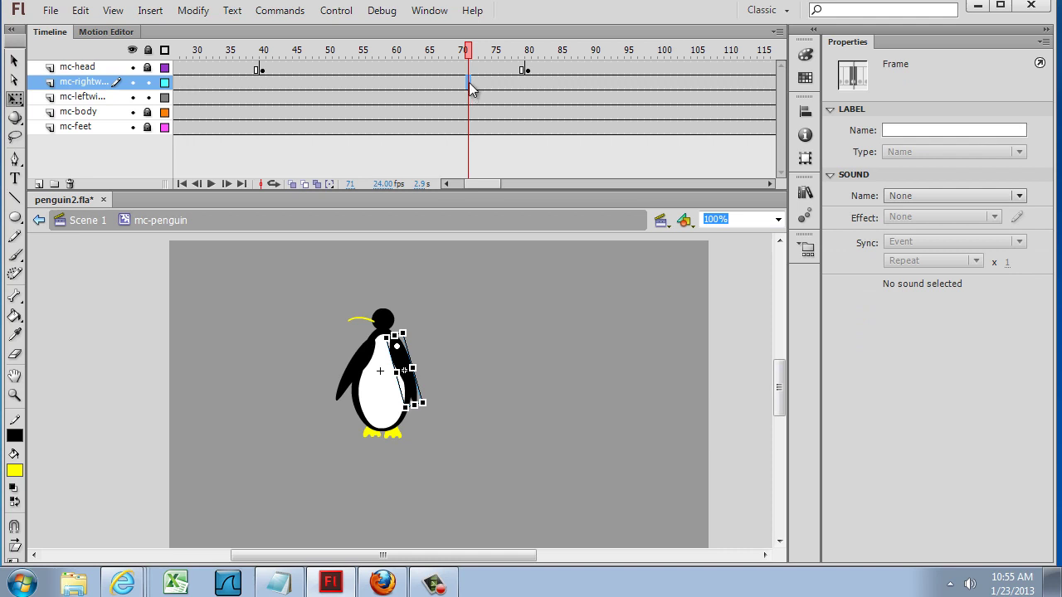
right_click(469, 82)
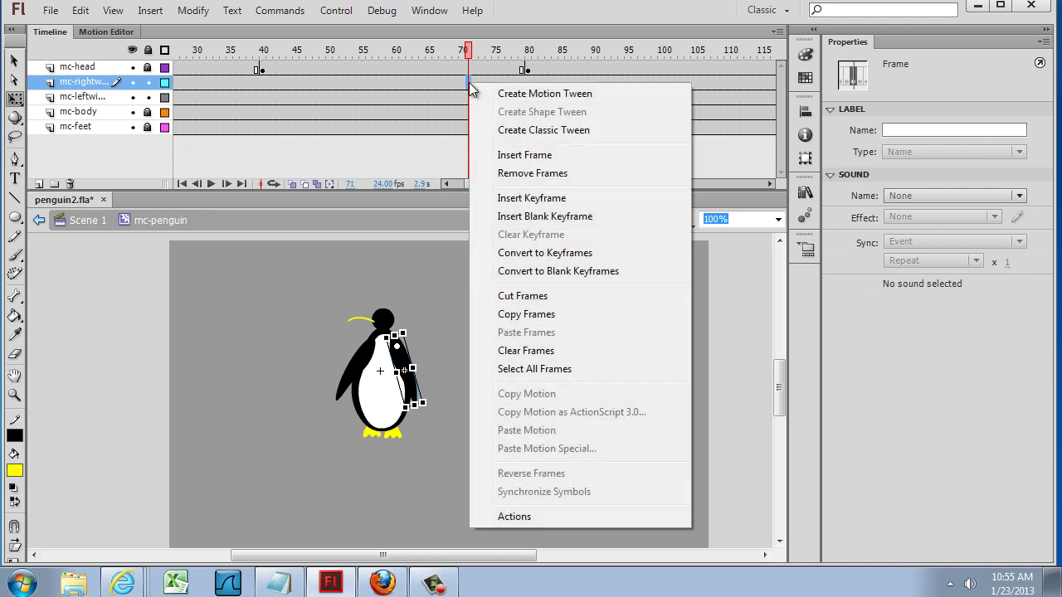
click(523, 199)
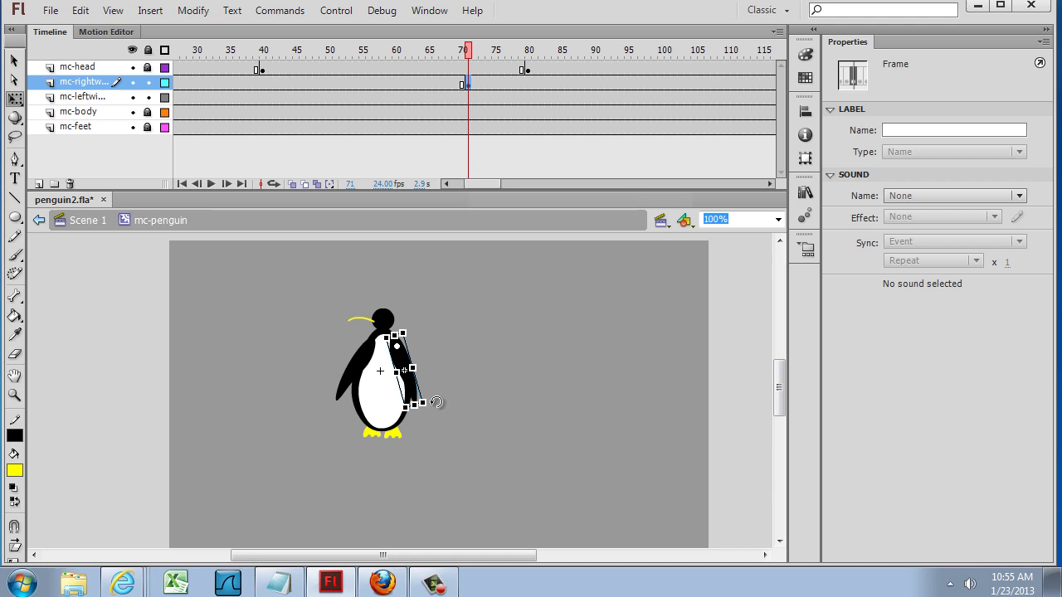
drag(437, 403, 446, 397)
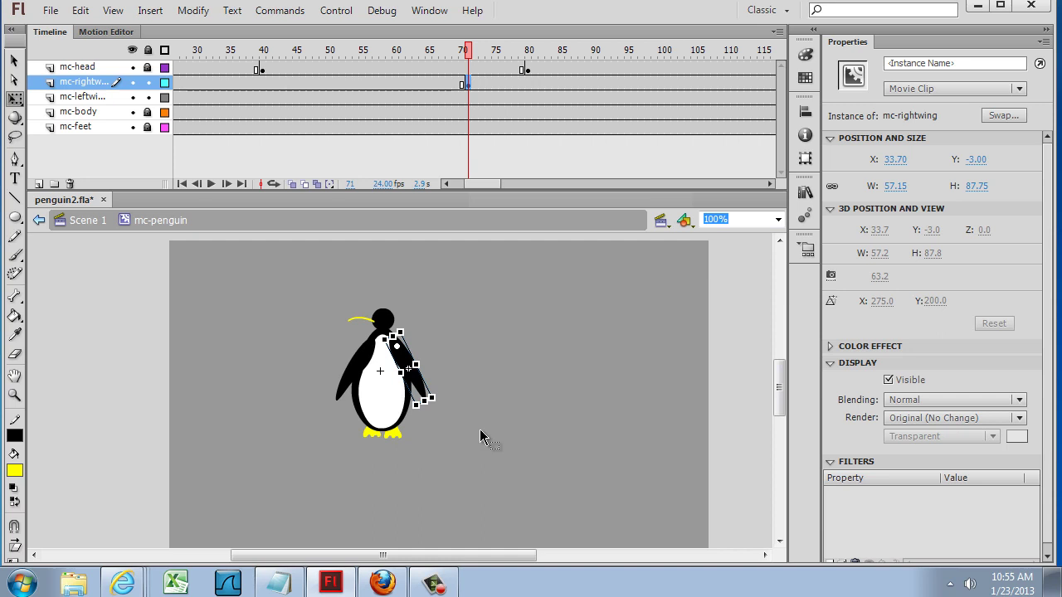
Add a keyframe at frame 73 and rotate the right wing further outward, comparing with frame 71
click(481, 83)
right_click(481, 84)
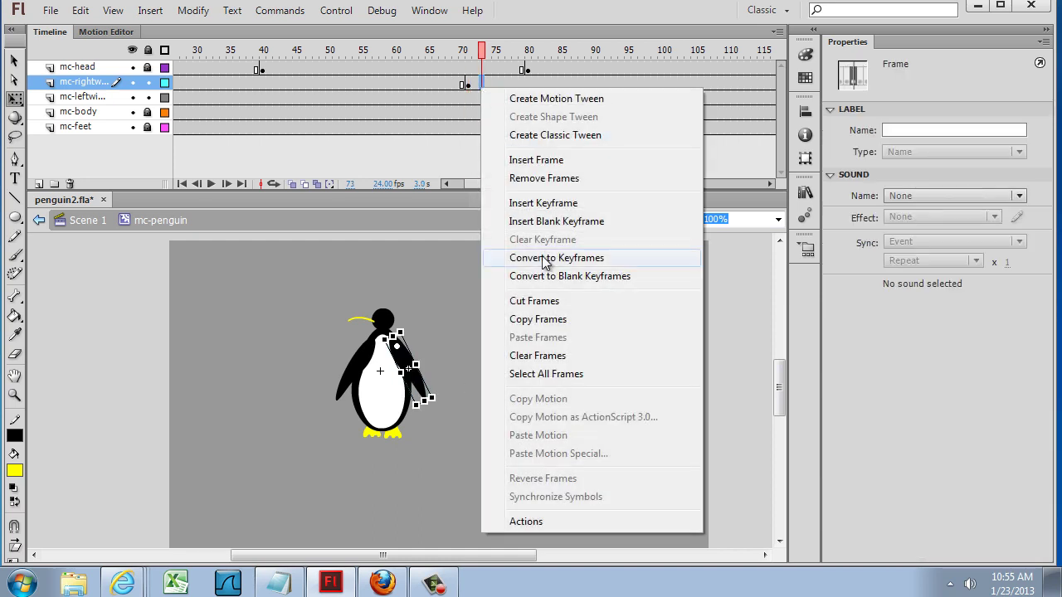
click(543, 203)
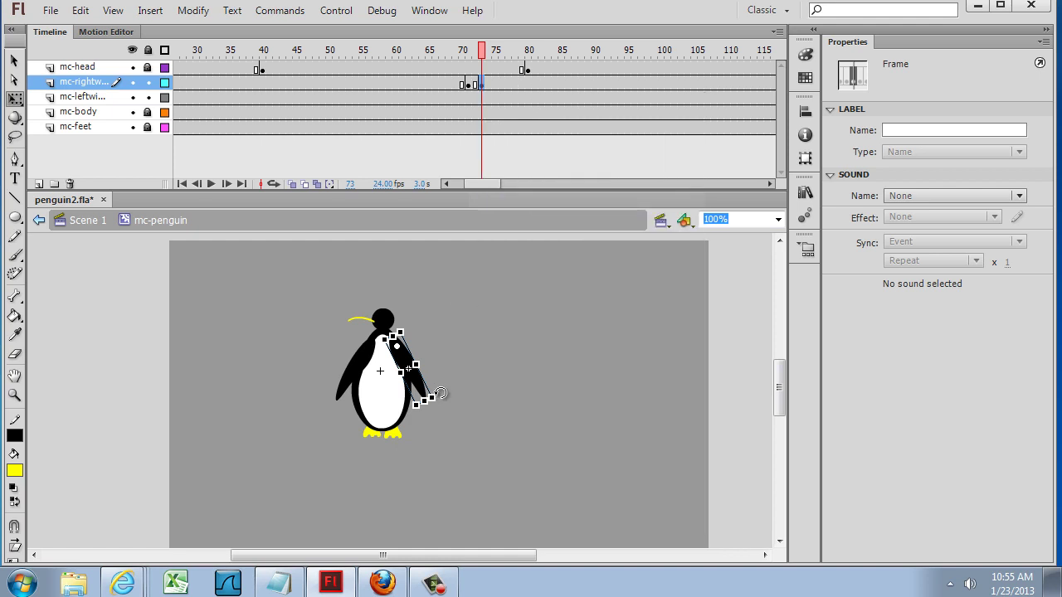
drag(440, 394, 451, 387)
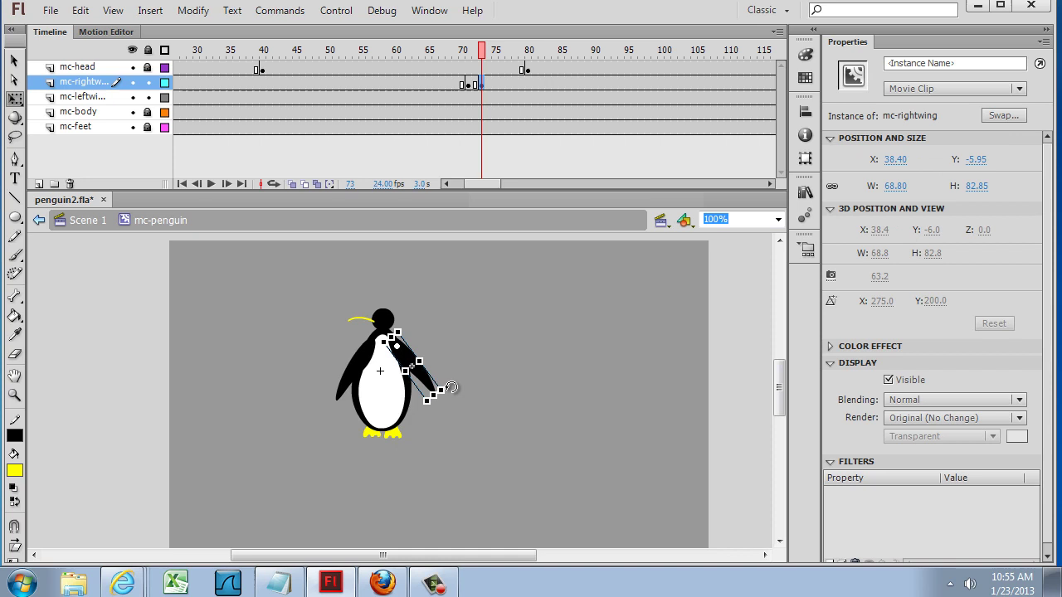
mouse_move(483, 52)
mouse_down()
mouse_move(441, 48)
mouse_move(495, 52)
mouse_move(464, 52)
mouse_move(487, 56)
mouse_up()
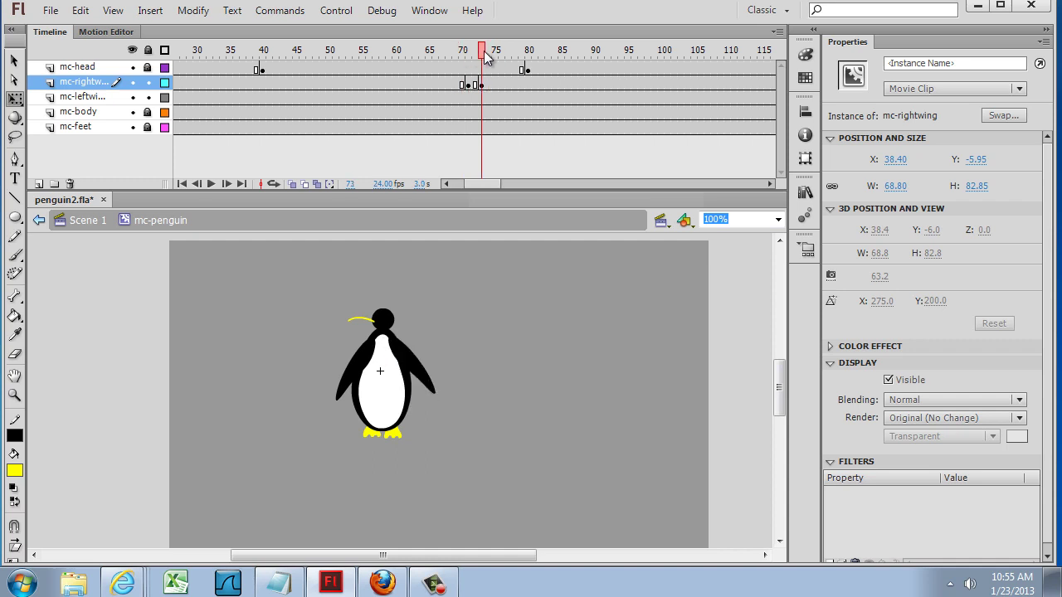
click(487, 56)
Insert a keyframe at frame 75 on the mc-rightwing layer
click(494, 83)
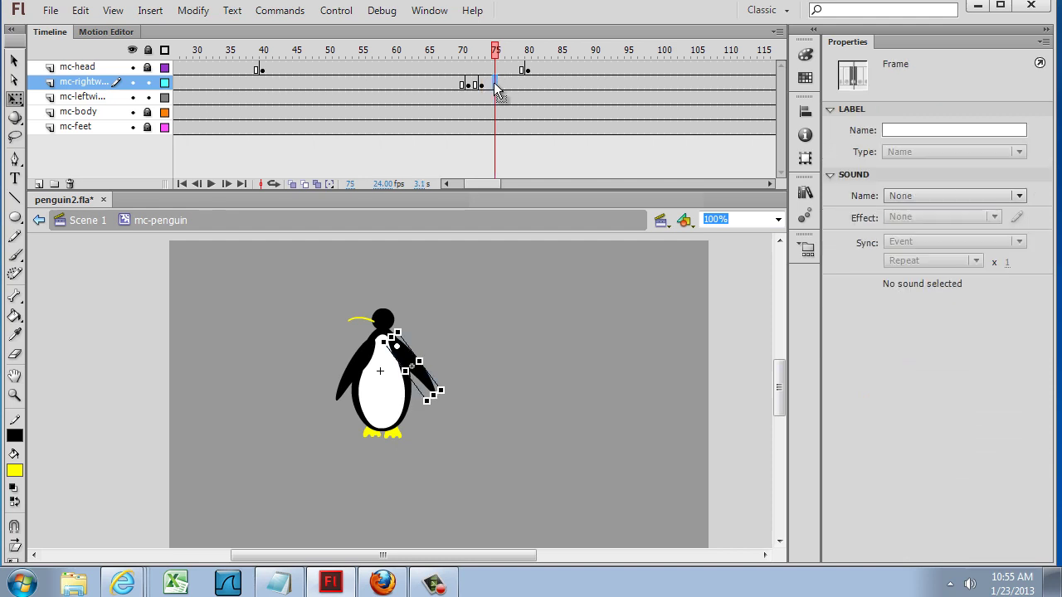
right_click(494, 83)
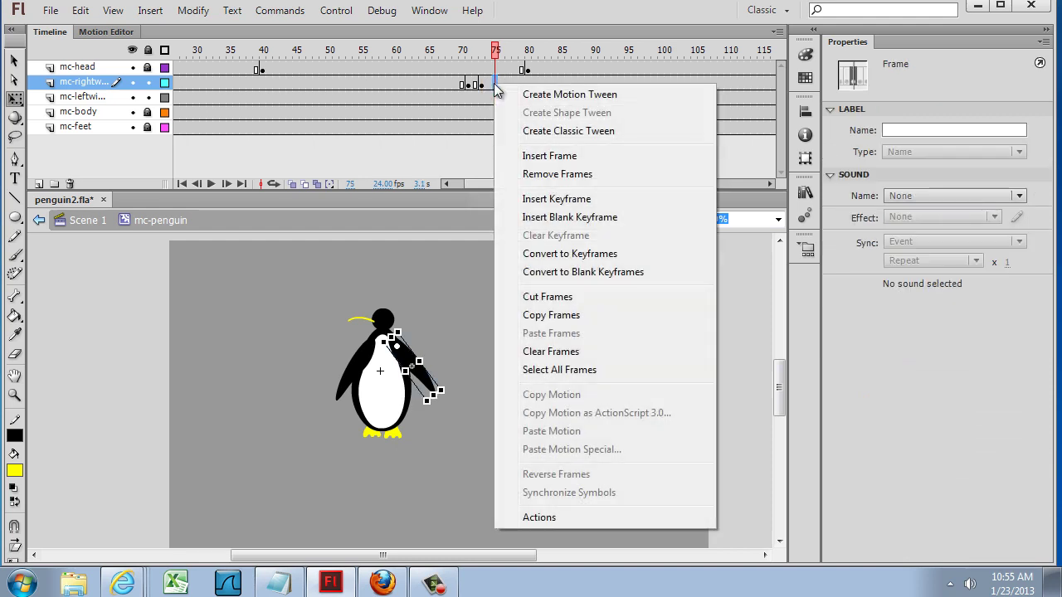
click(535, 200)
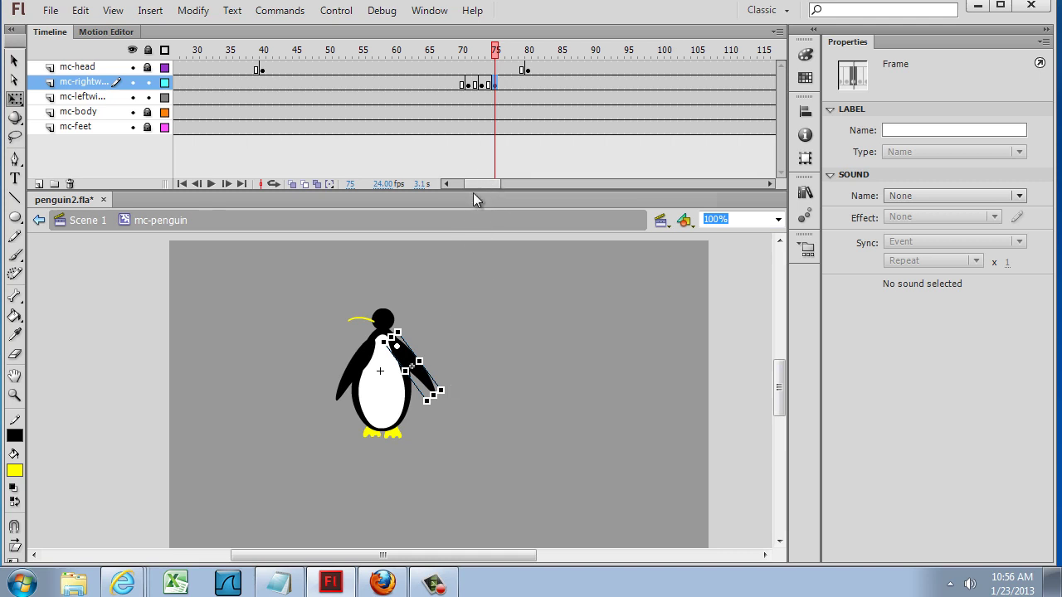
Check the right wing's rotation angle at frame 1 in the Transform panel
drag(481, 182, 452, 182)
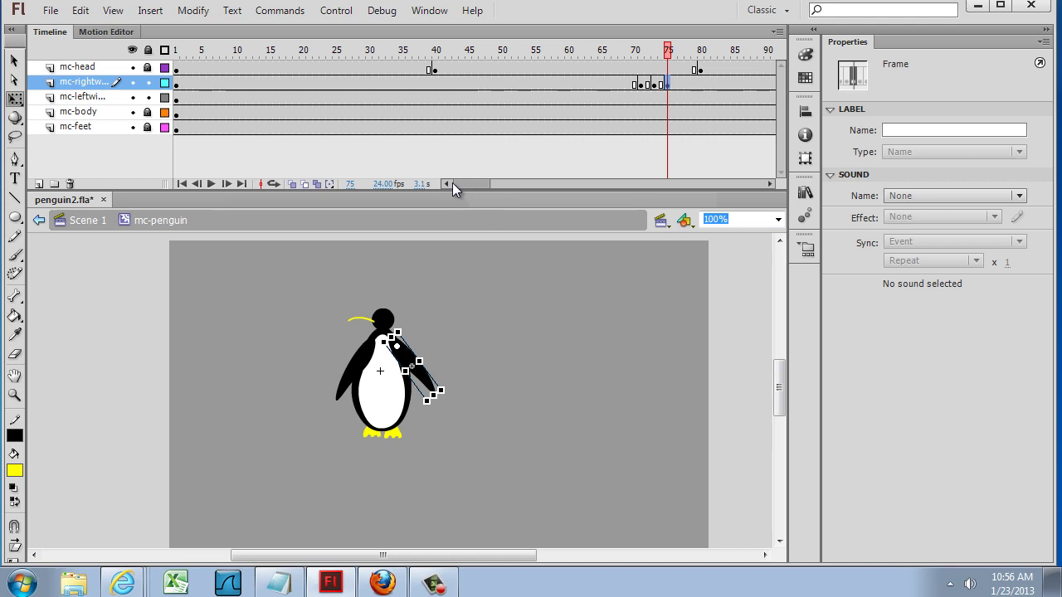
click(178, 85)
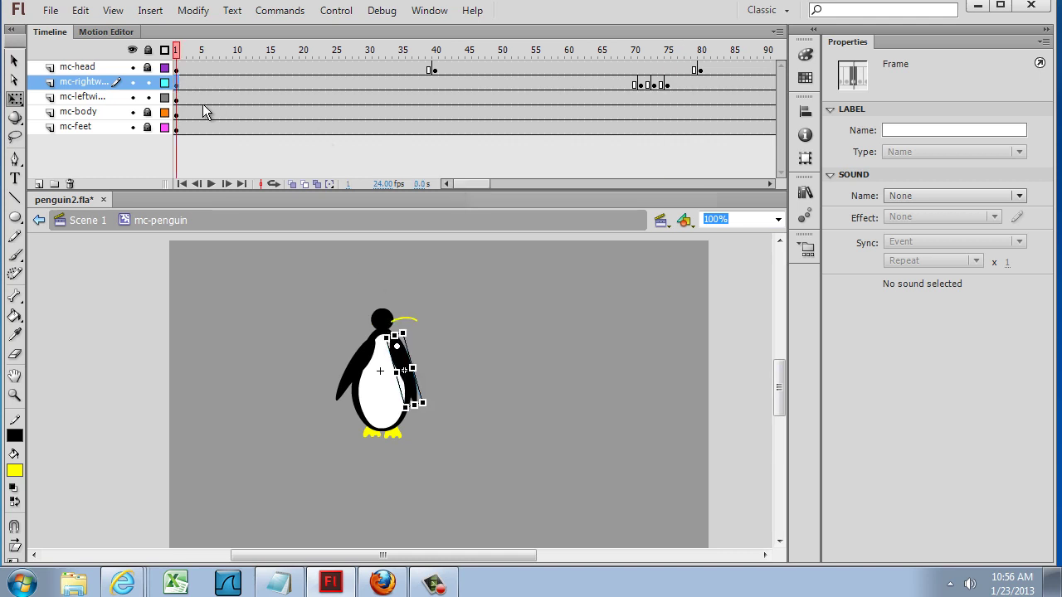
click(415, 400)
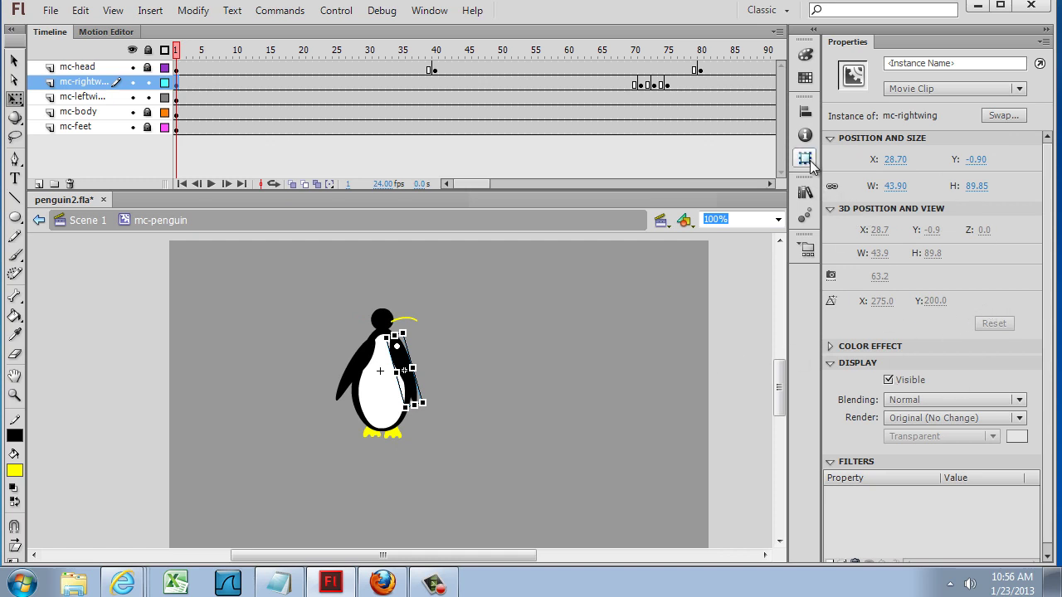
click(809, 163)
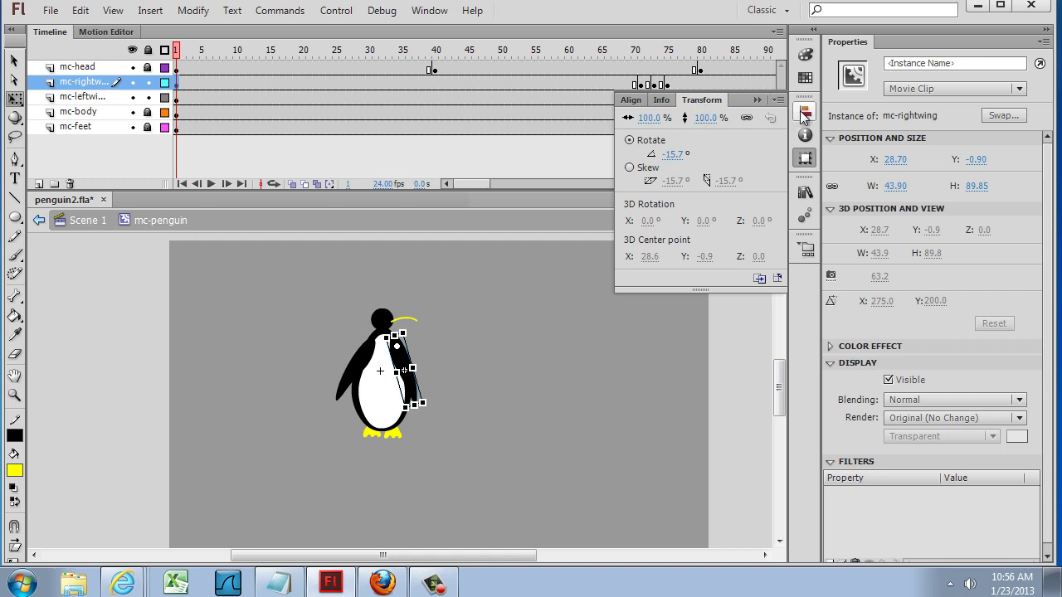
click(806, 158)
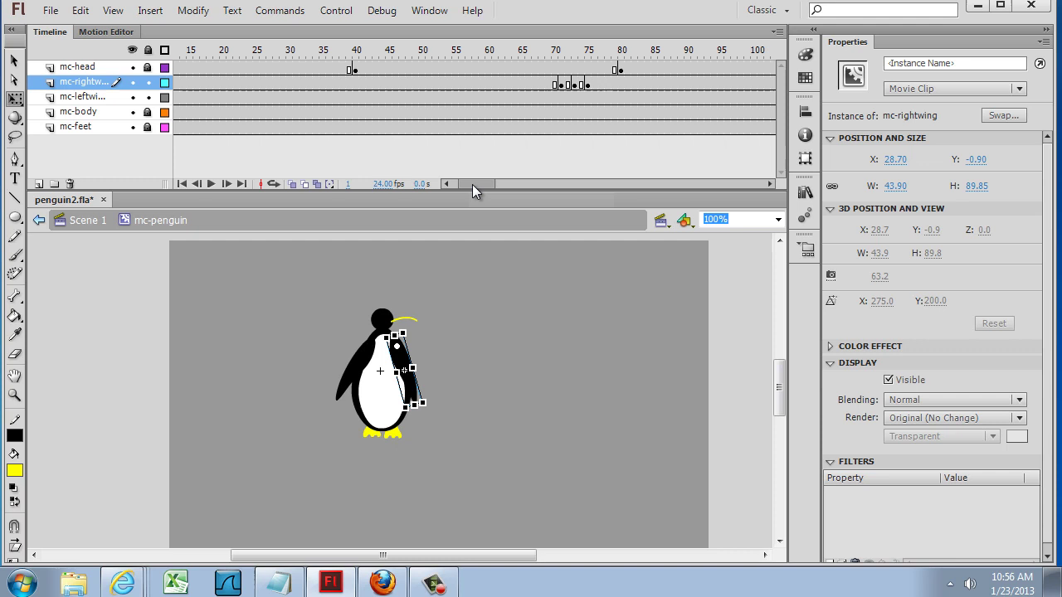
At frame 75, set the right wing's rotation to -15.7° in the Transform panel
drag(472, 184, 475, 185)
click(562, 85)
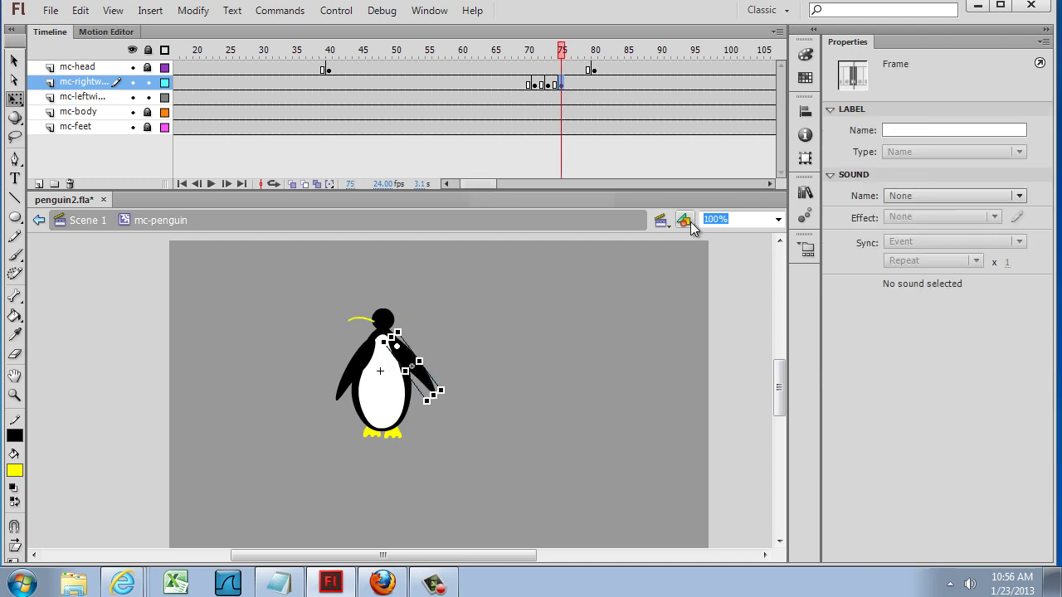
click(805, 159)
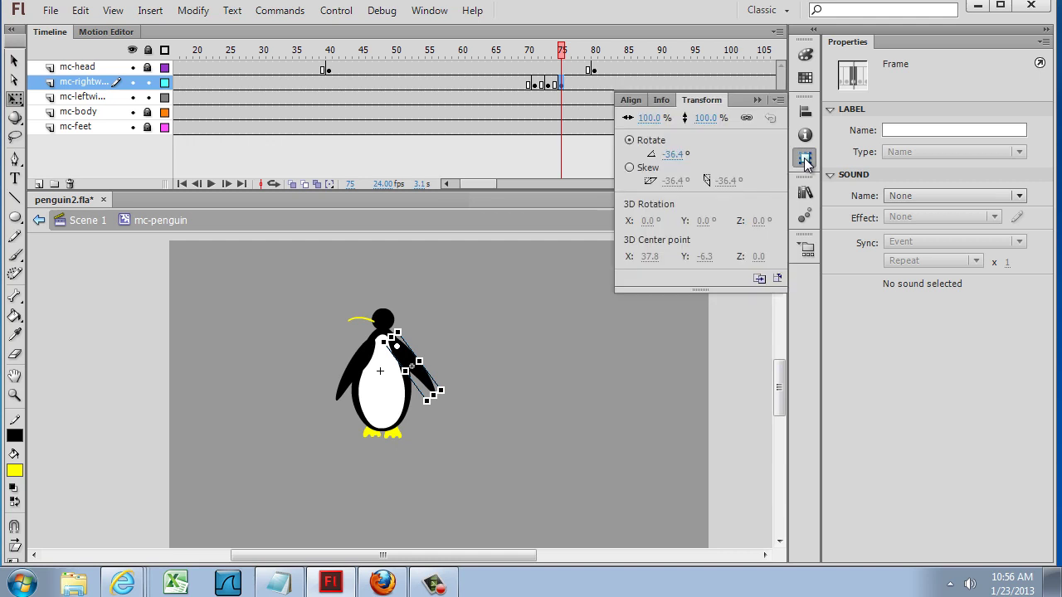
click(675, 155)
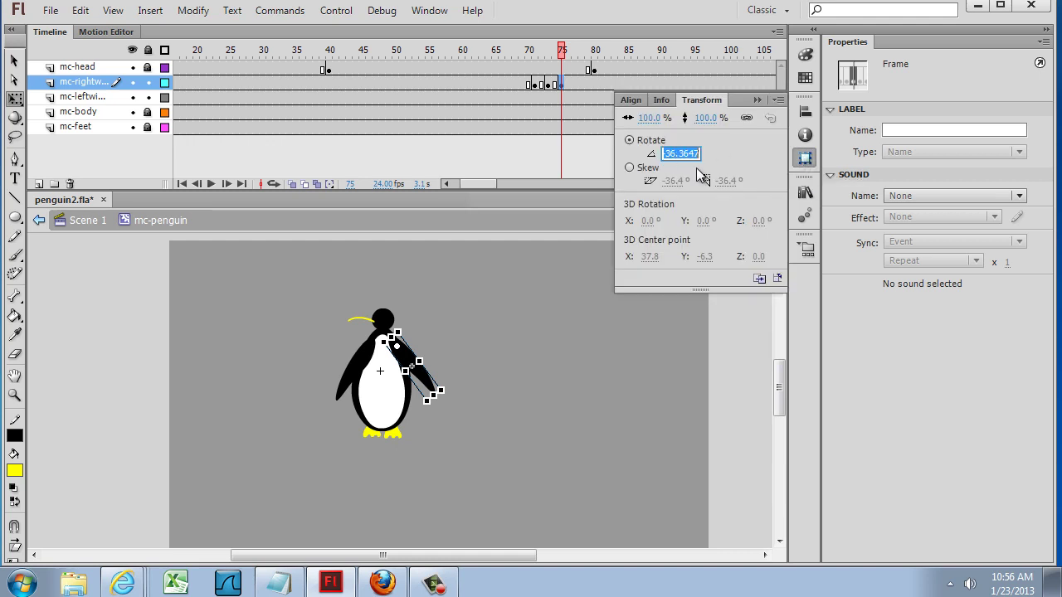
text(-15.7)
key(Return)
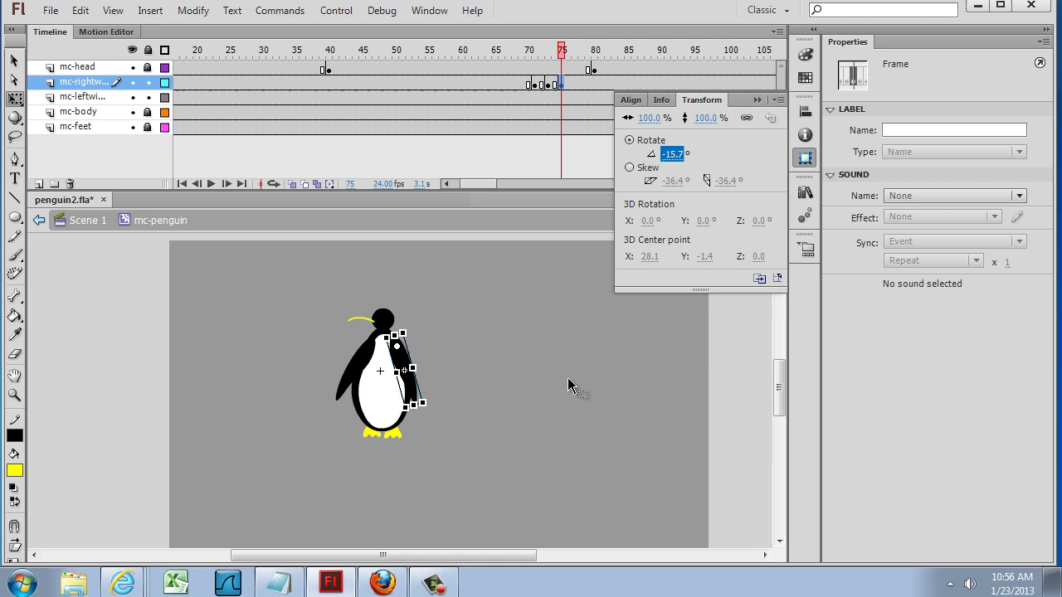
click(756, 100)
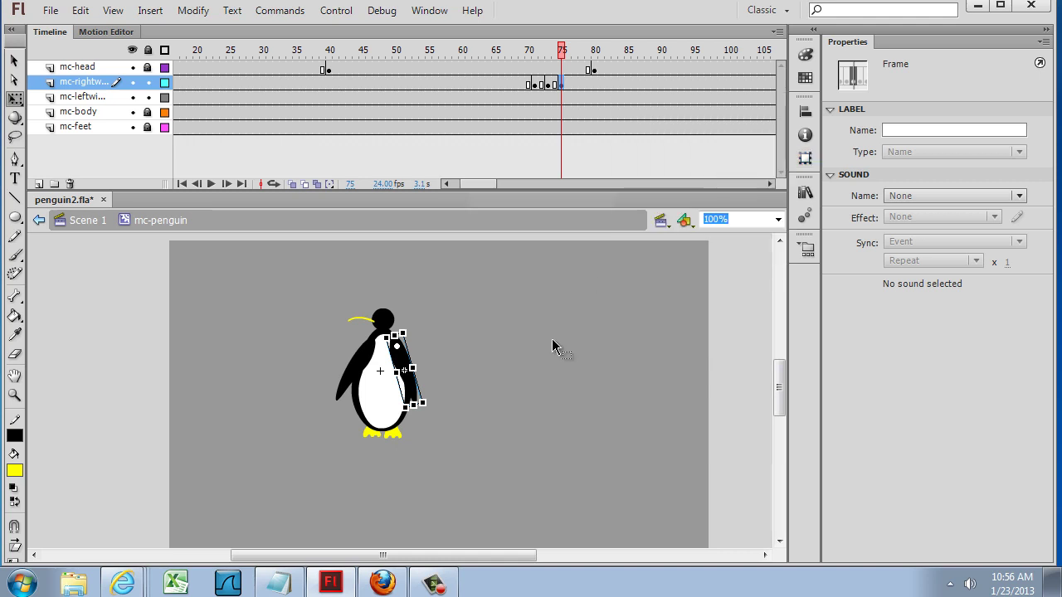
Add a left-wing keyframe at frame 71 and swing the wing outward
drag(563, 50, 537, 58)
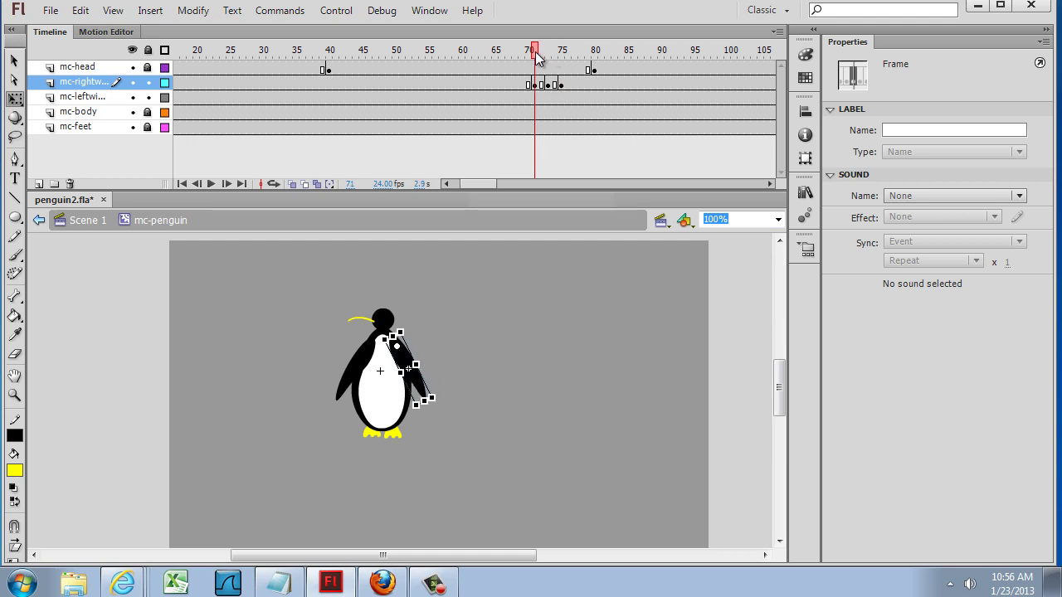
click(534, 99)
right_click(534, 98)
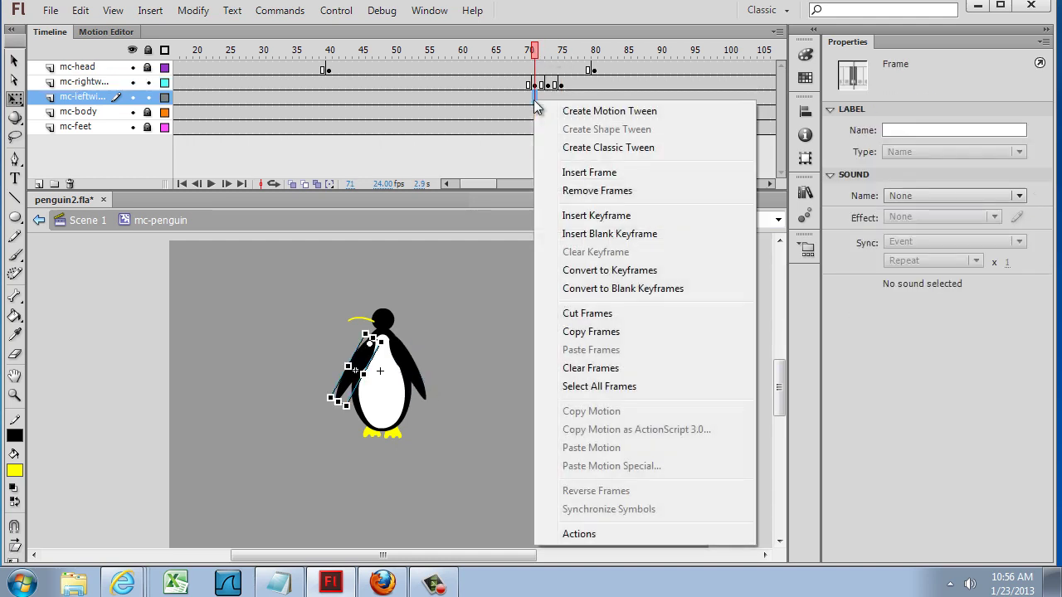
click(579, 218)
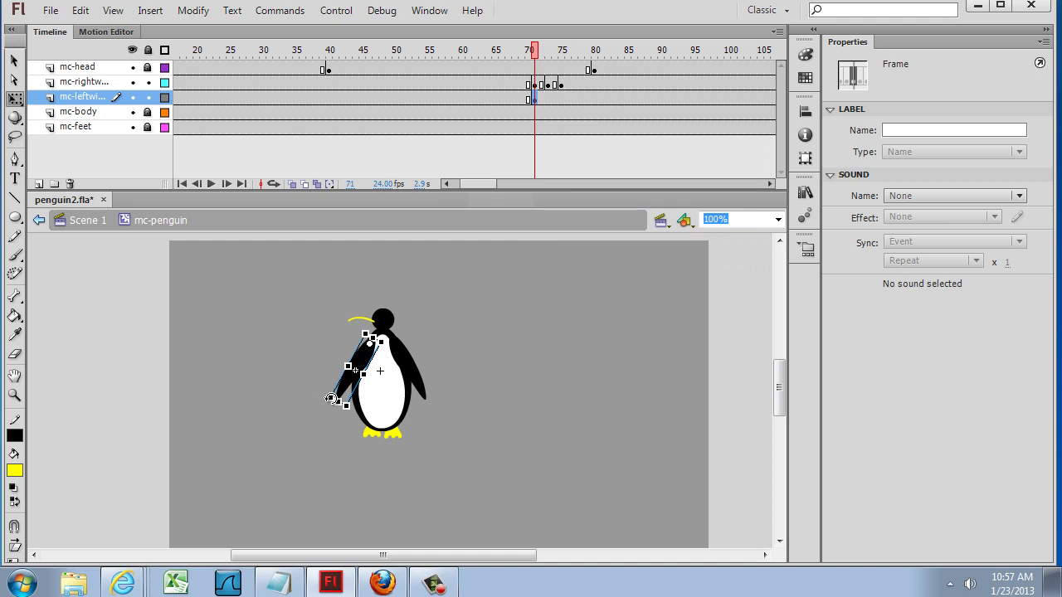
drag(329, 399, 320, 384)
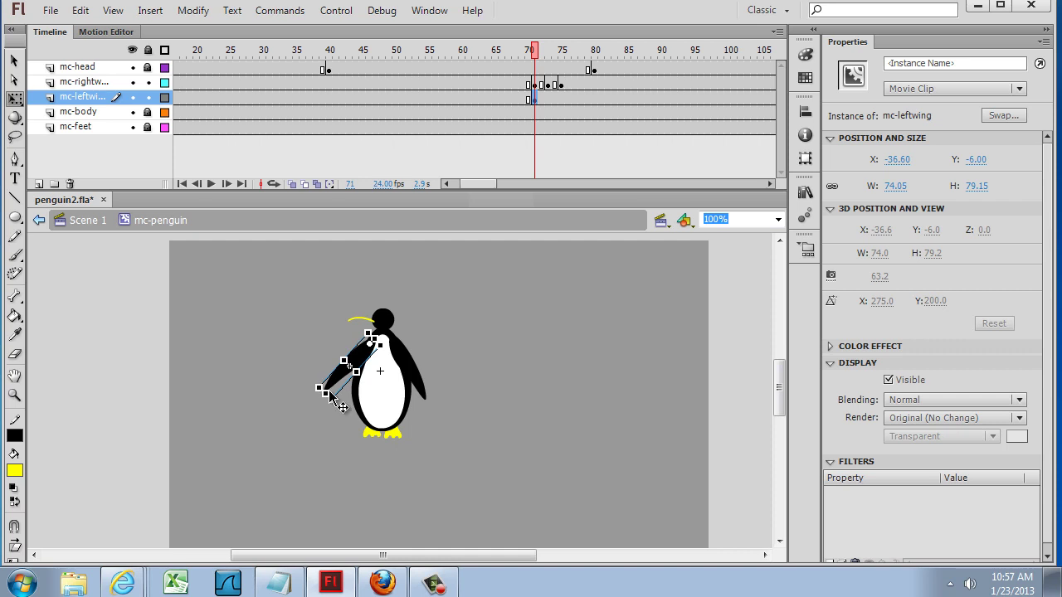
Add left-wing keyframes at frames 73 and 75, rotating the wing slightly further out at 73
right_click(547, 100)
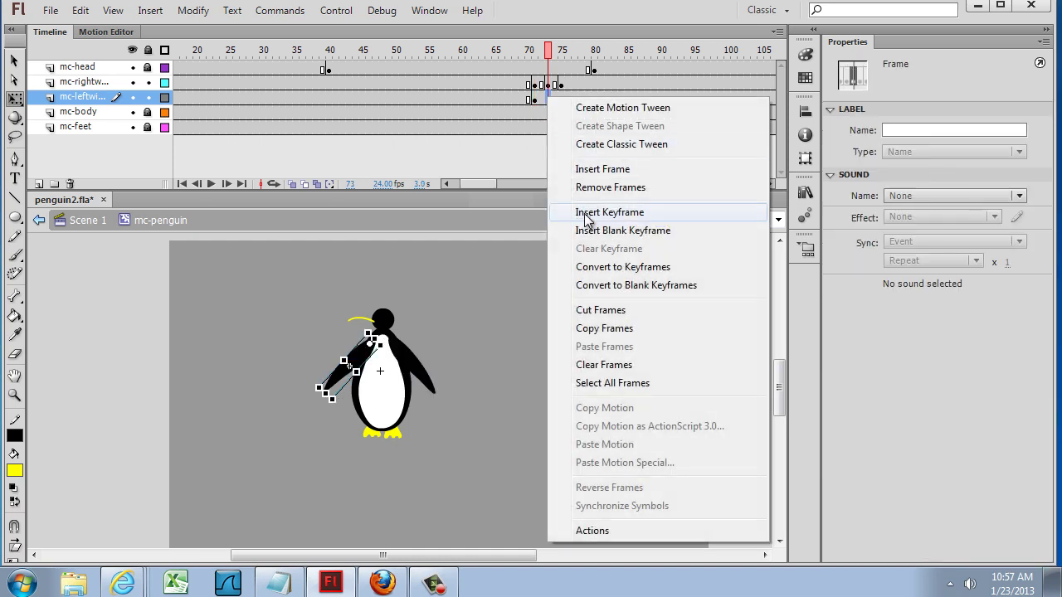
click(589, 213)
click(317, 374)
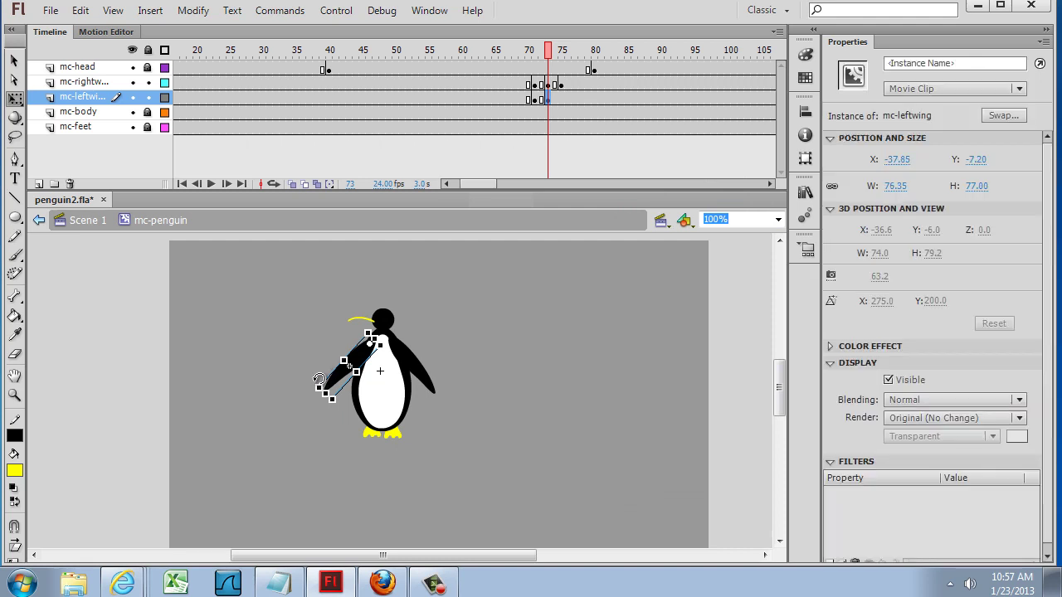
drag(318, 374, 313, 368)
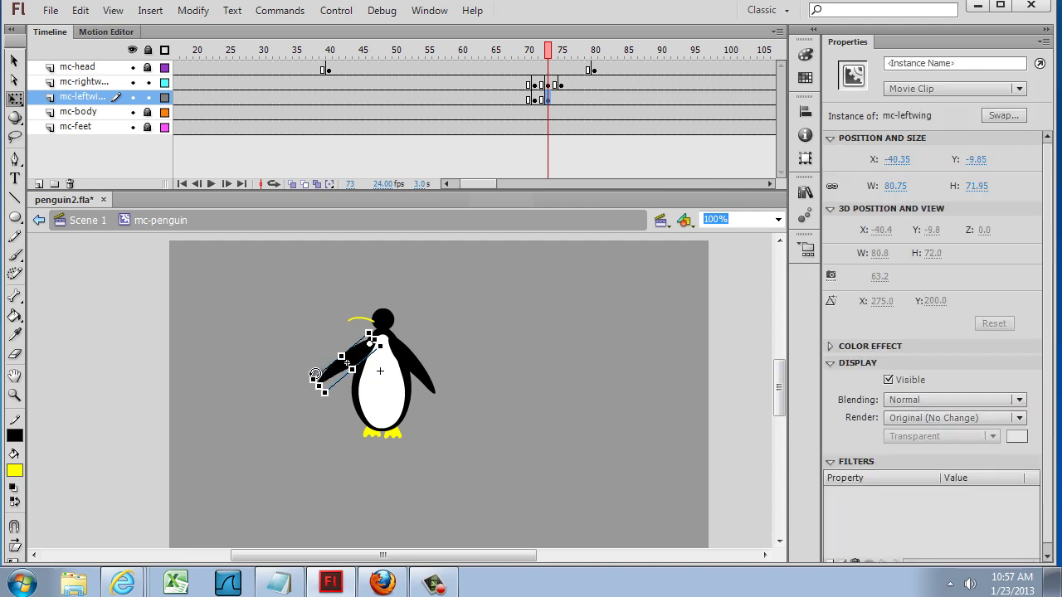
right_click(562, 100)
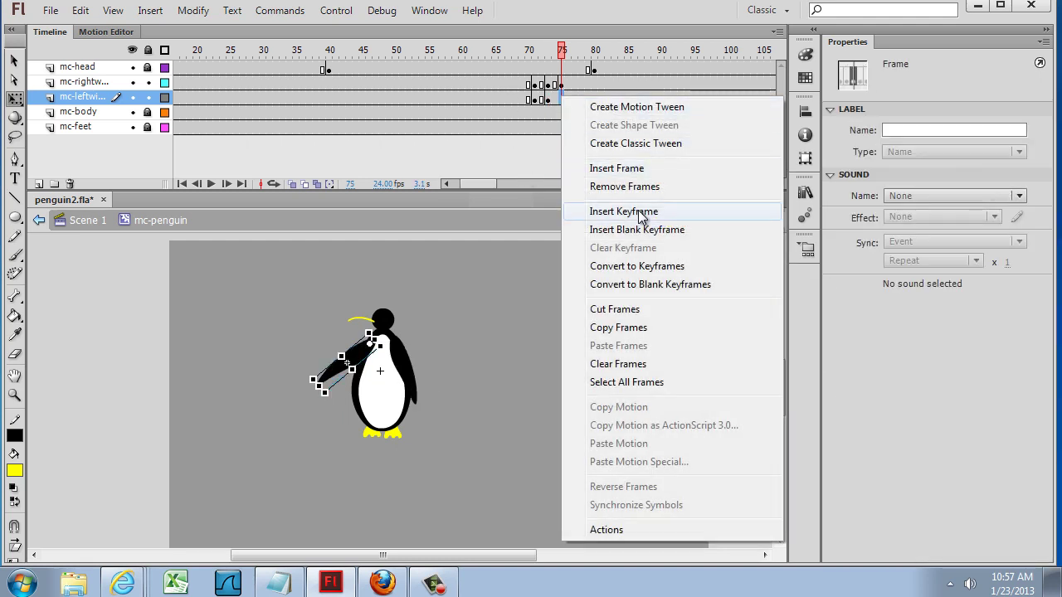
click(640, 213)
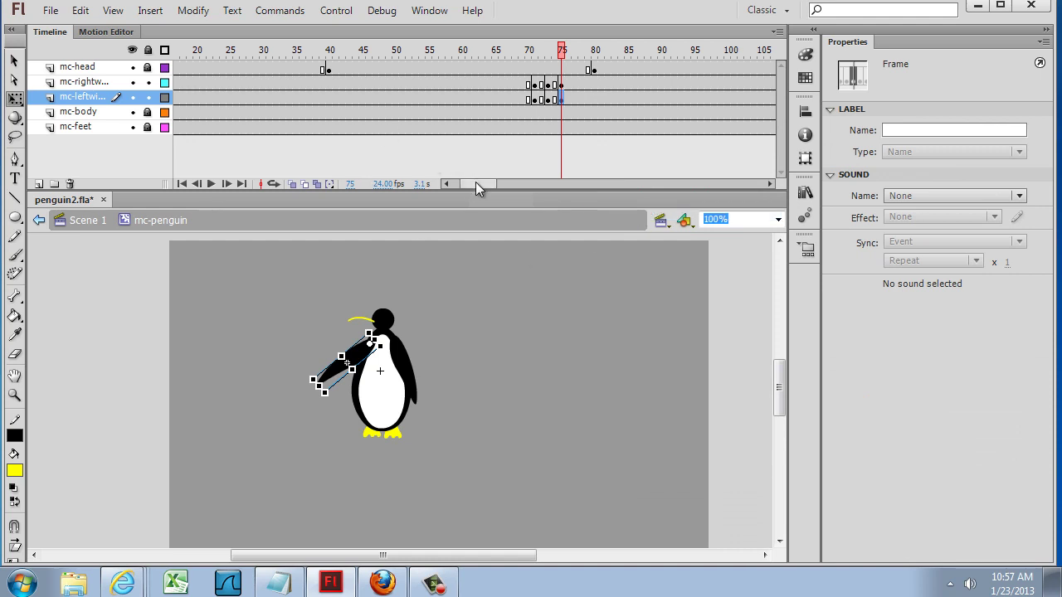
drag(475, 182, 462, 183)
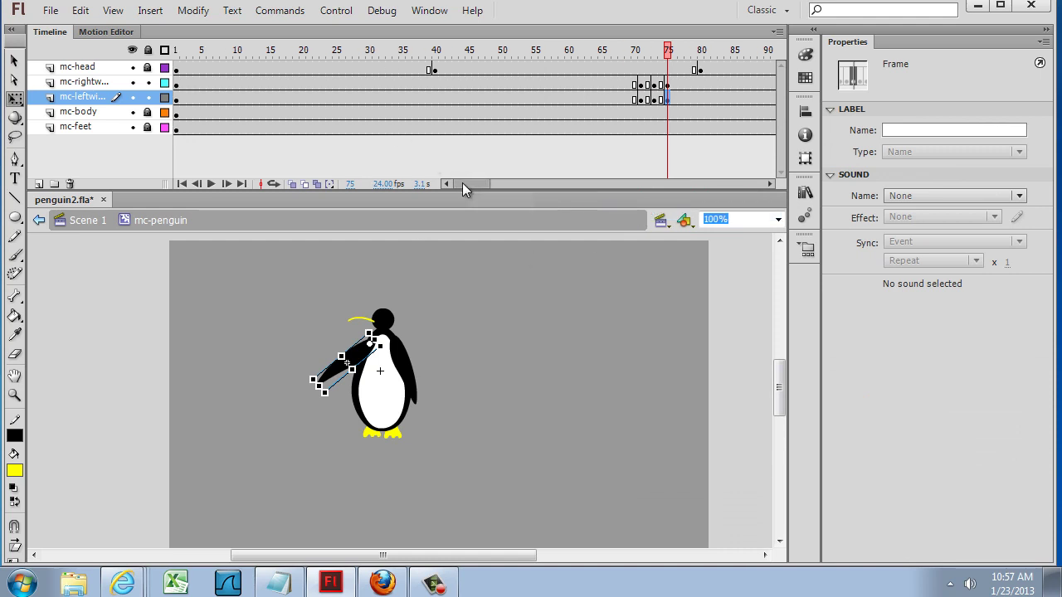
Check the left wing's rest rotation angle at frame 1 in the transform settings
click(178, 96)
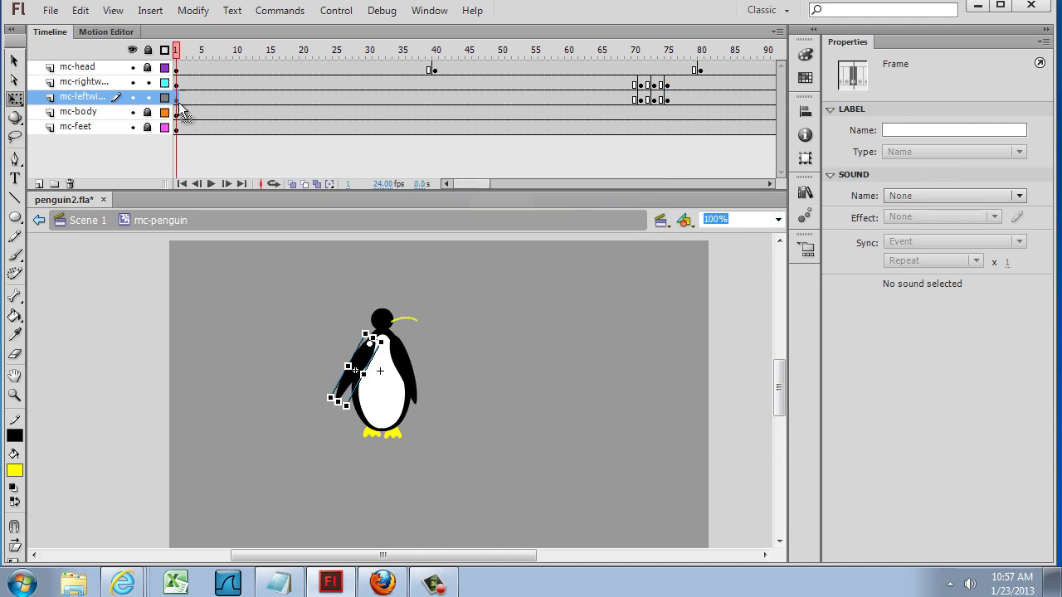
click(346, 388)
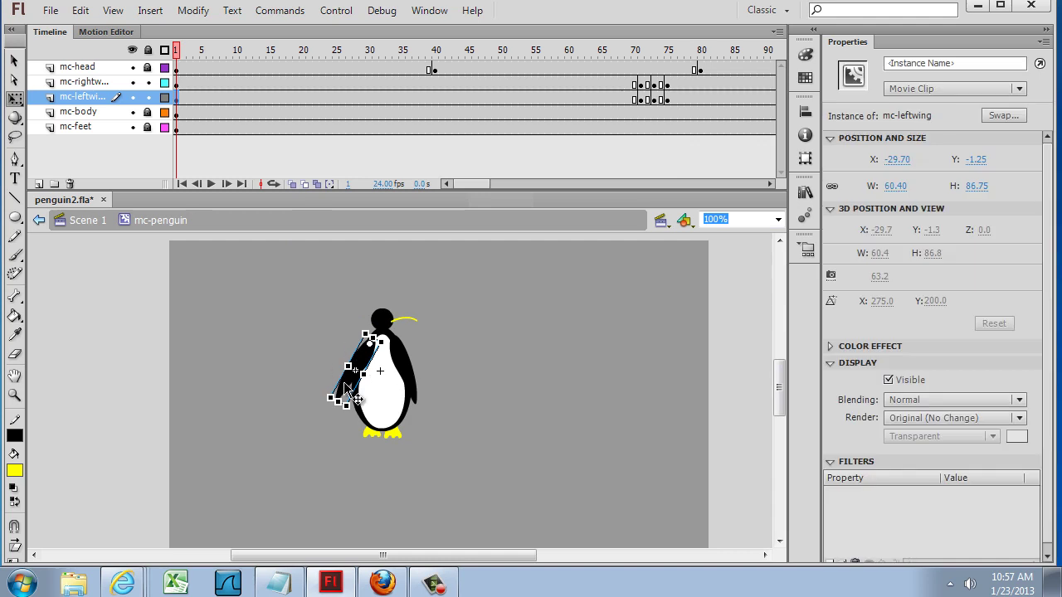
click(806, 158)
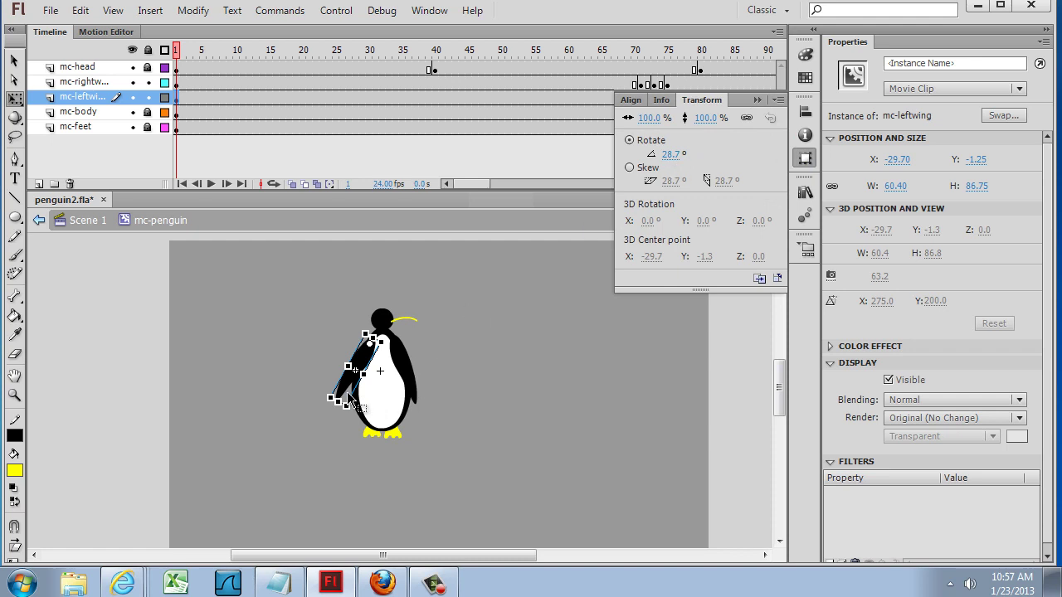
click(760, 97)
Set the left wing's rotation to 28.7° at frame 75 and test the movie
click(669, 99)
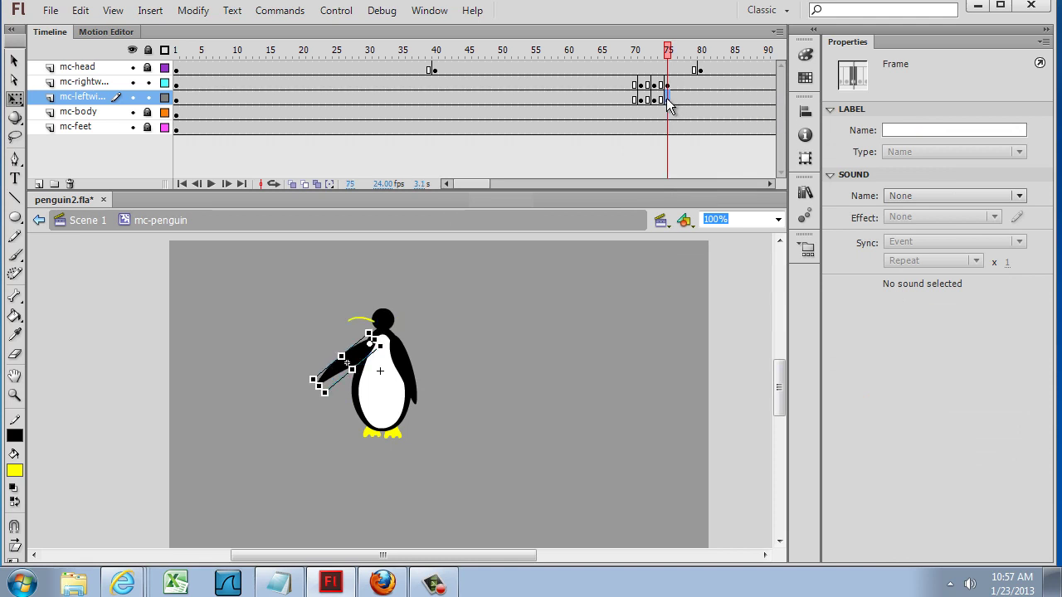
click(341, 377)
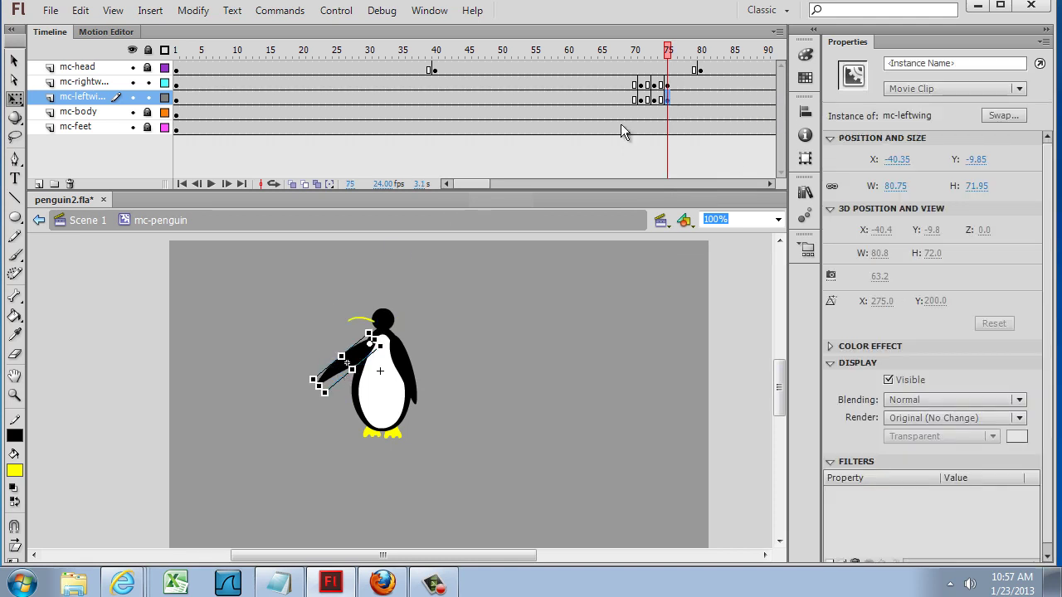
click(805, 158)
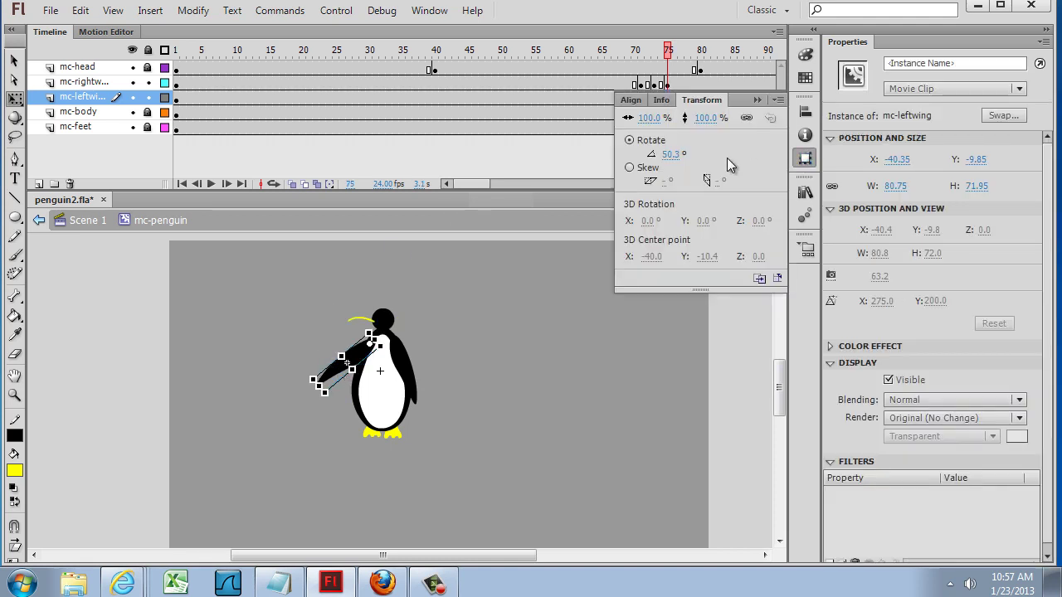
click(671, 154)
text(28.7)
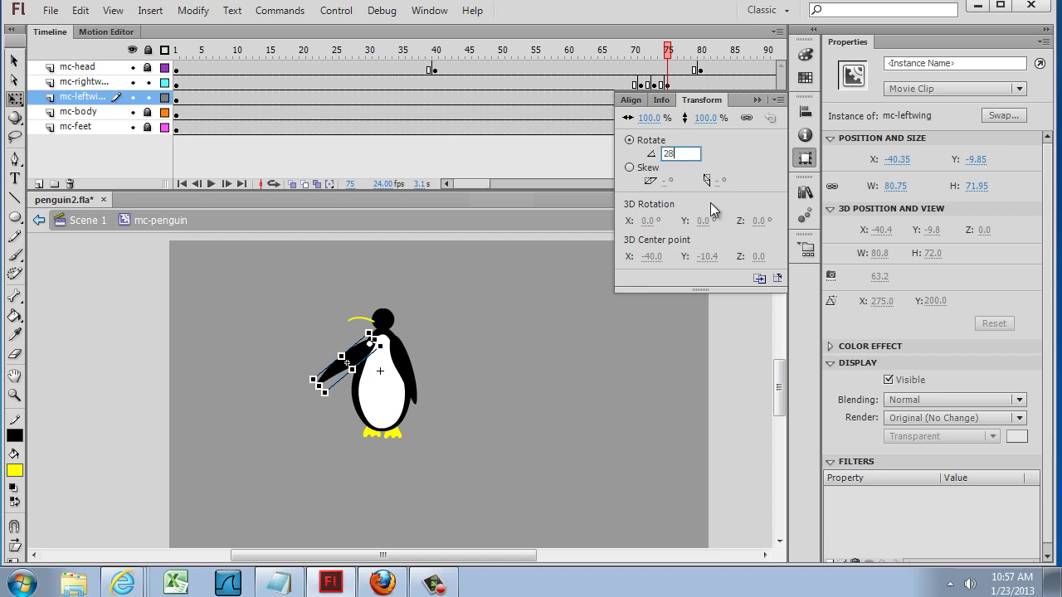
key(Return)
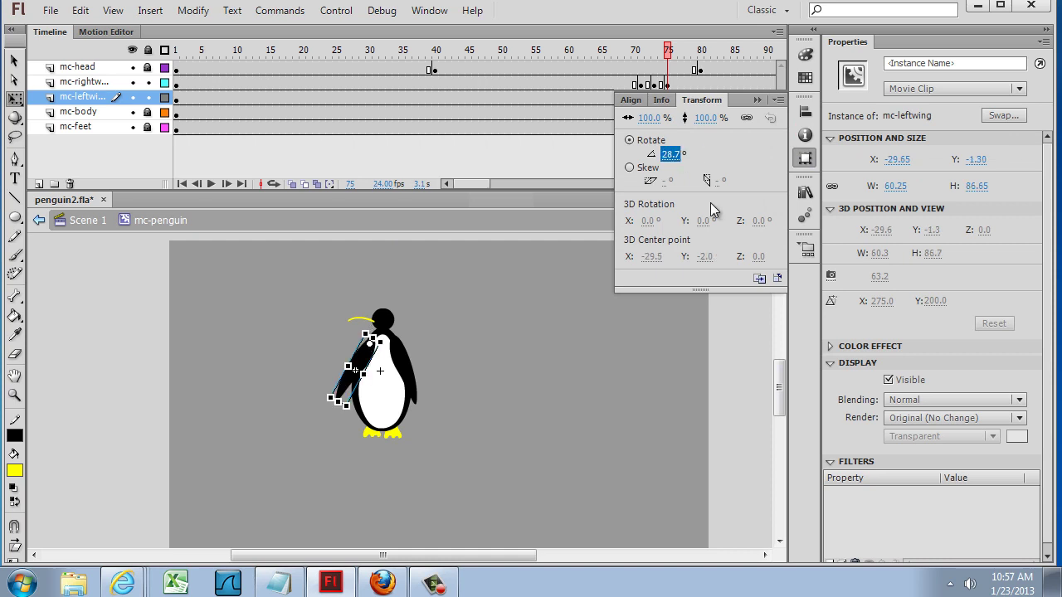
click(652, 359)
key(ctrl+Return)
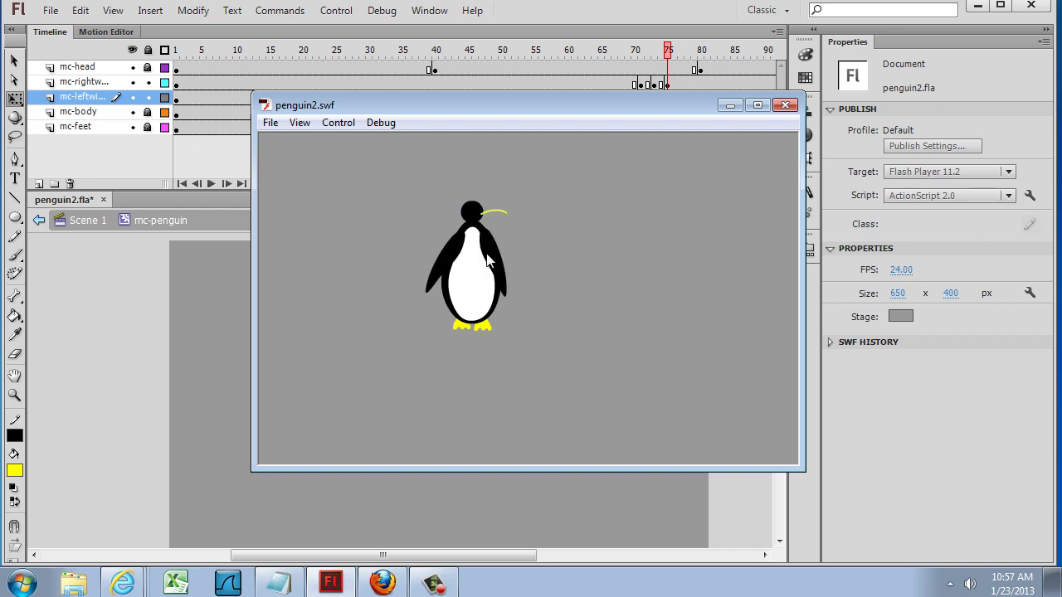
Close the penguin2.swf test movie window
click(787, 107)
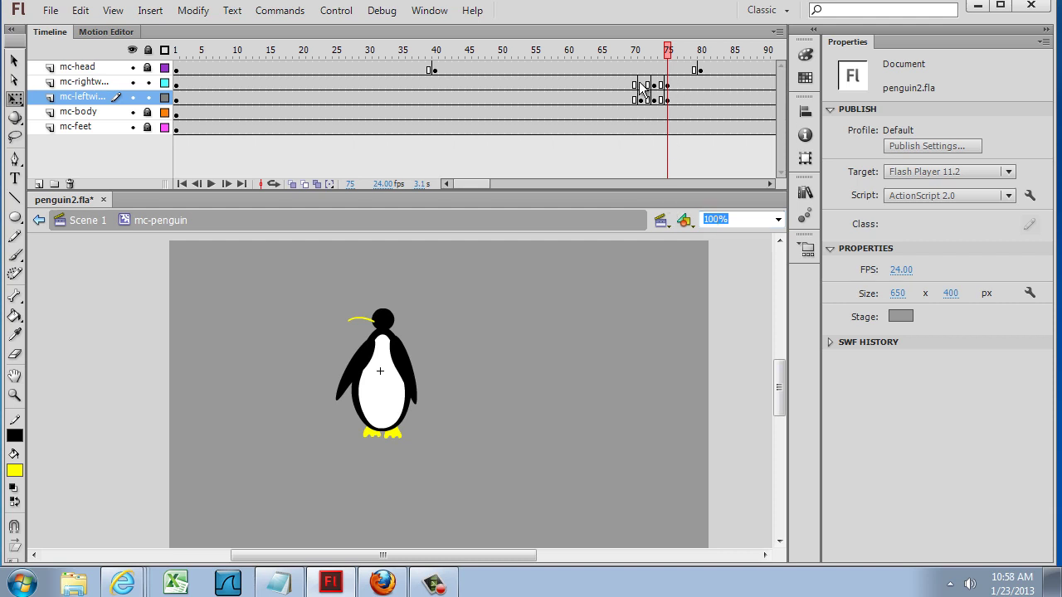
Copy the wing-flap frames from both wing layers
drag(643, 89, 670, 108)
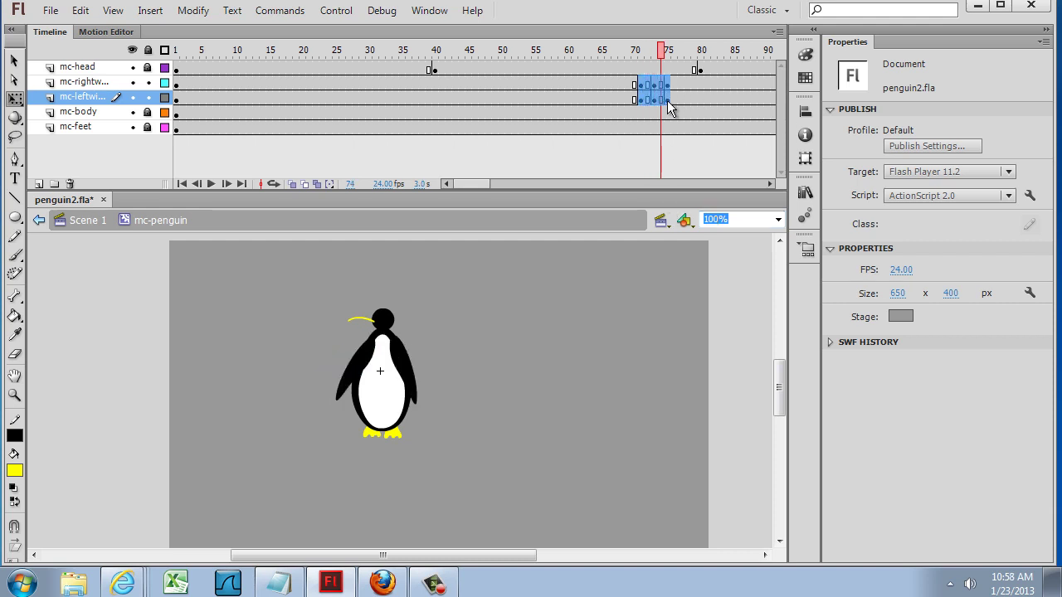
right_click(644, 100)
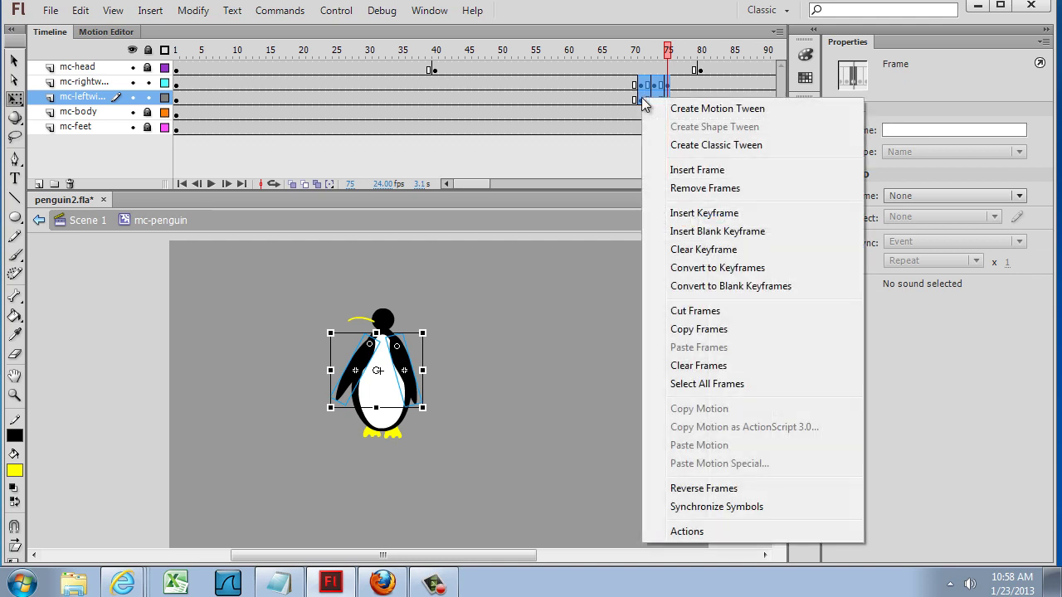
click(587, 83)
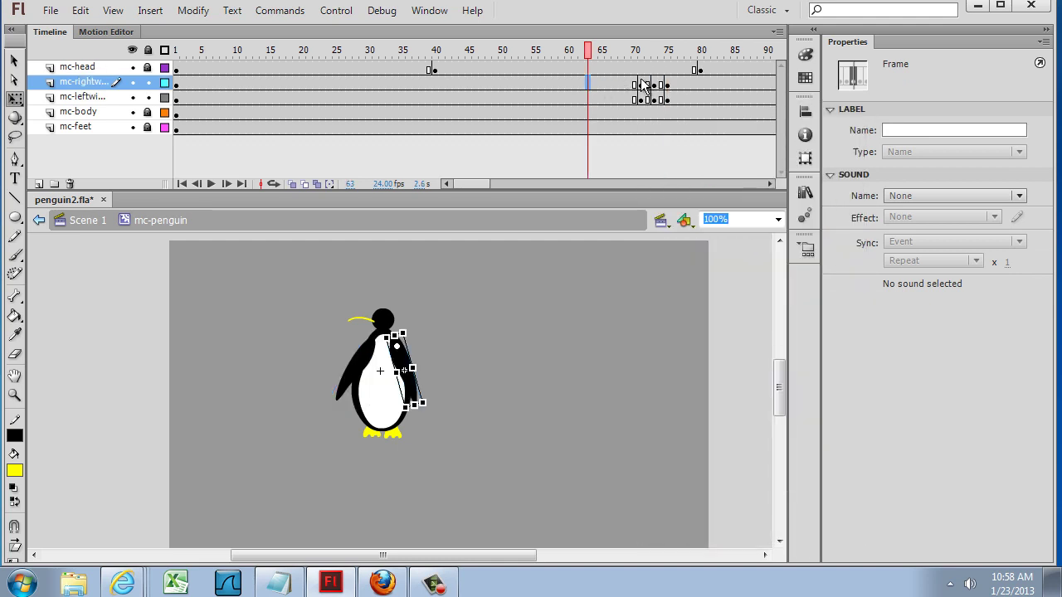
drag(641, 84, 656, 88)
click(607, 97)
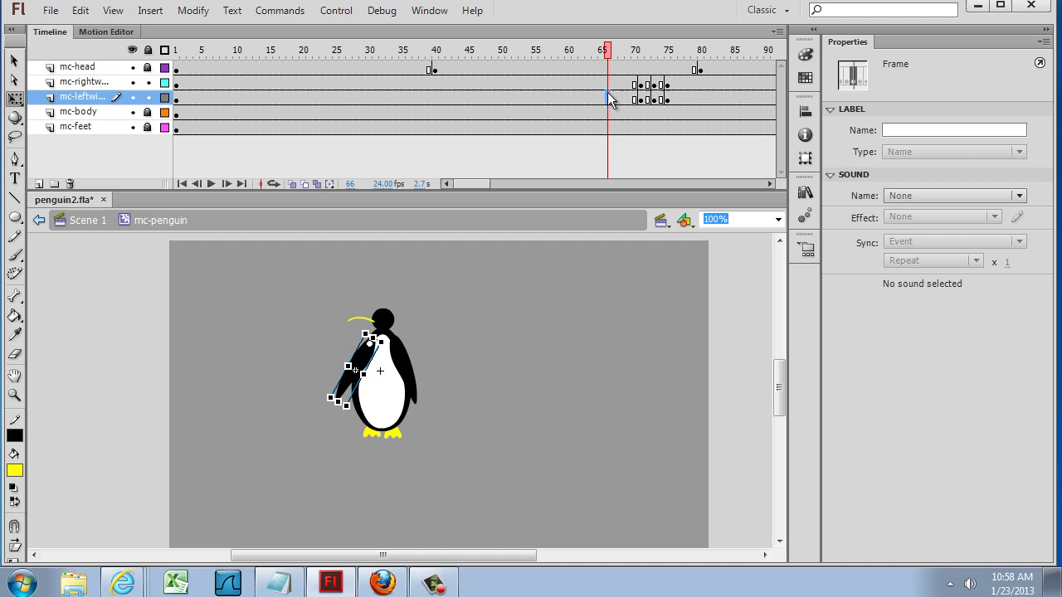
drag(569, 80, 667, 98)
right_click(644, 89)
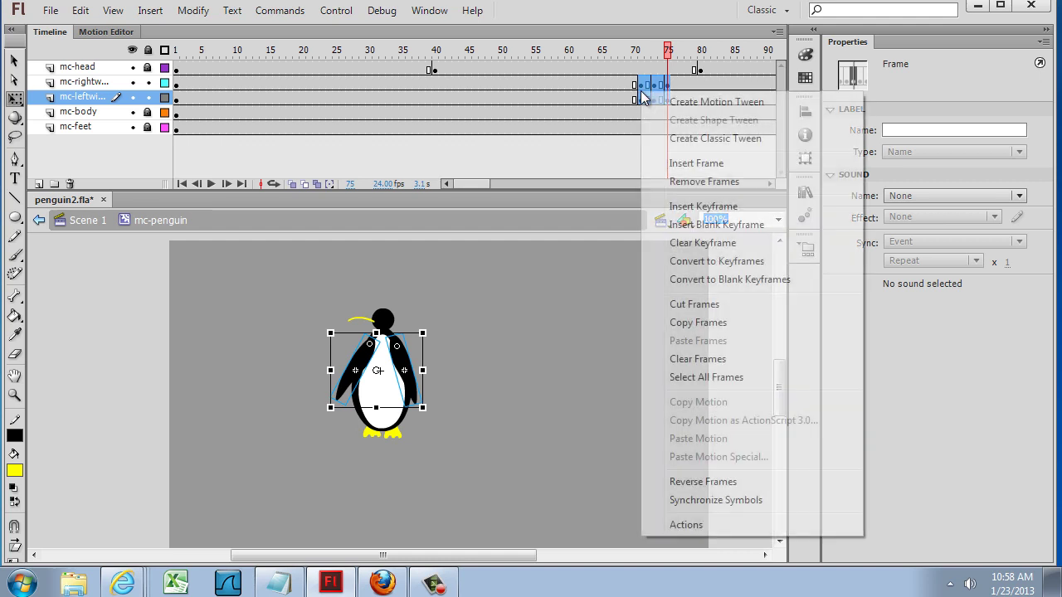
click(695, 322)
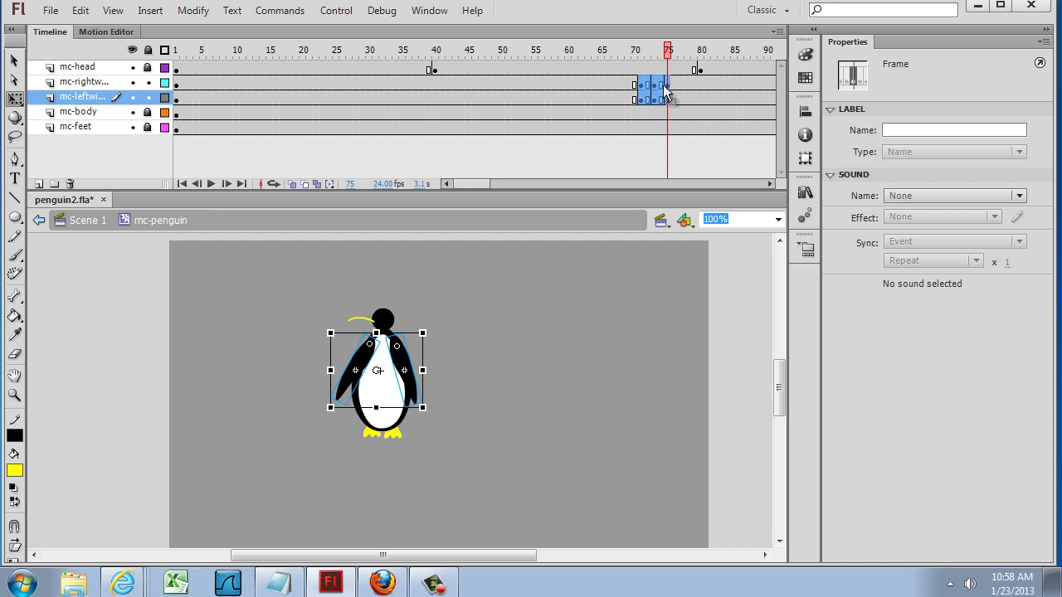
Paste the wing flap onto both wing layers starting at frame 131
drag(477, 184, 509, 184)
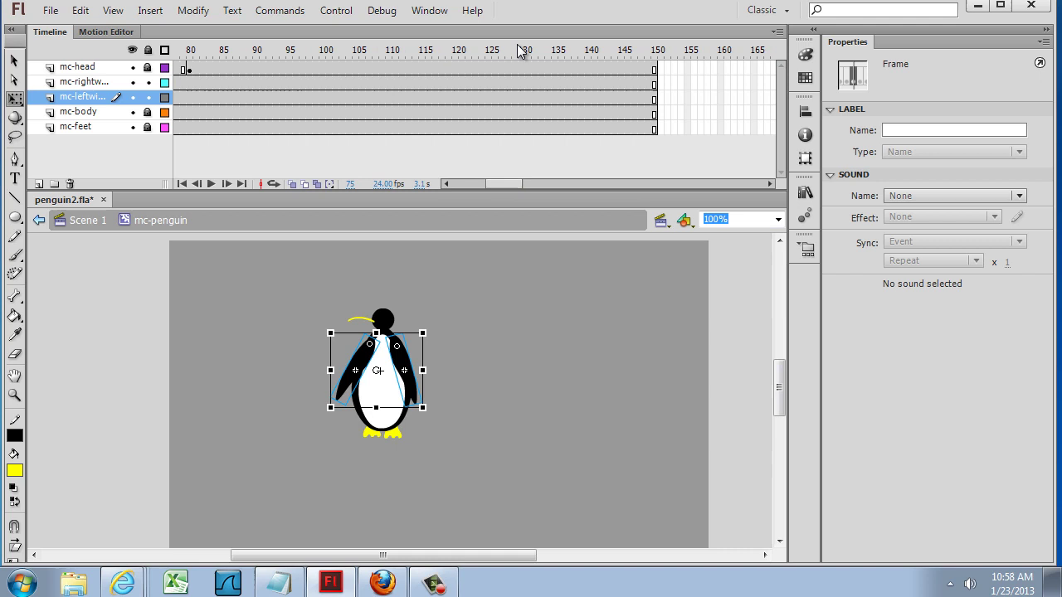
click(530, 82)
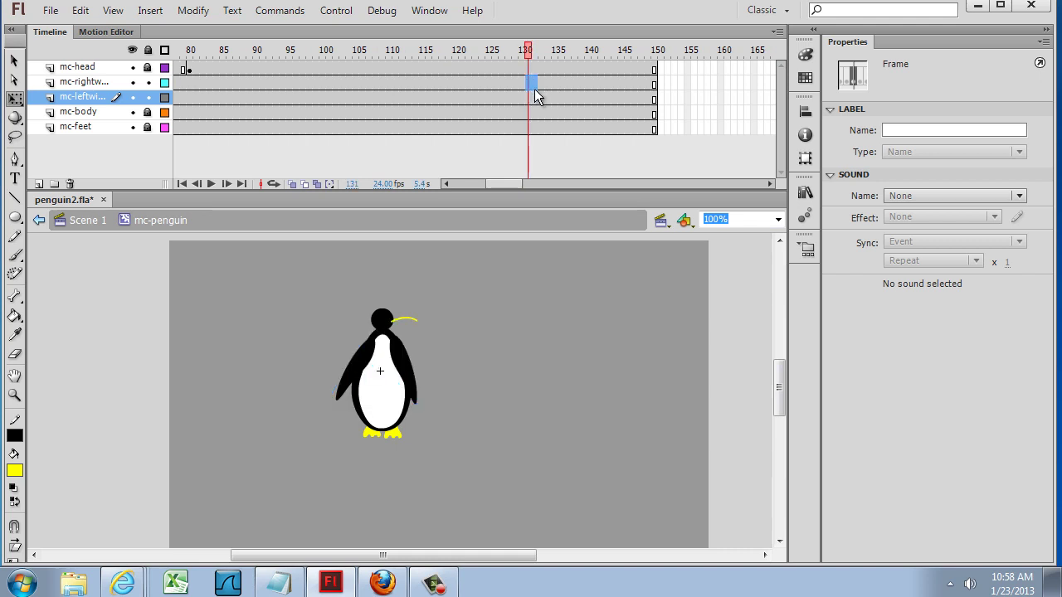
drag(536, 97, 553, 93)
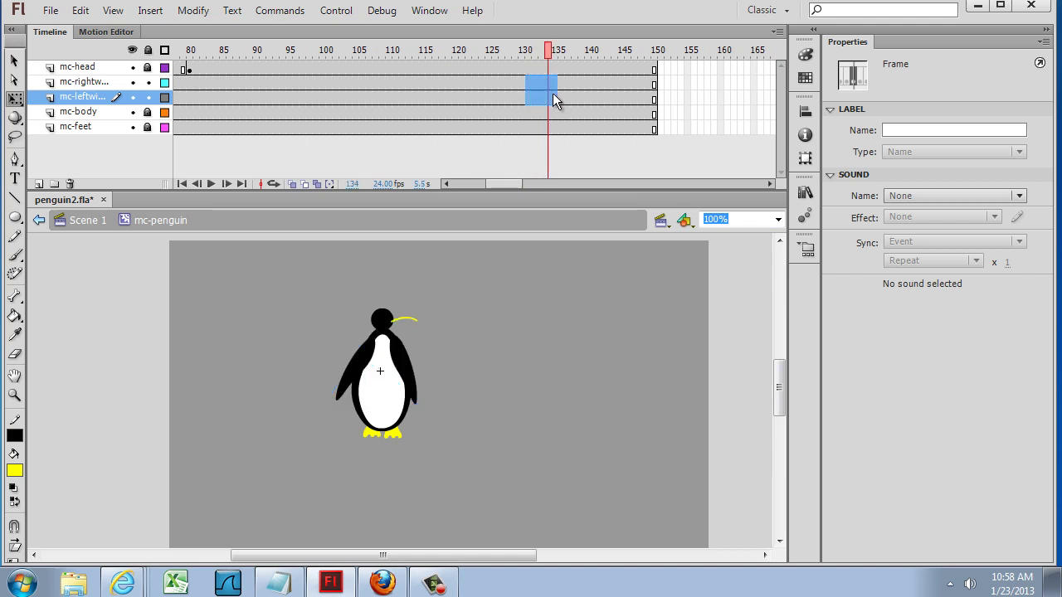
right_click(541, 90)
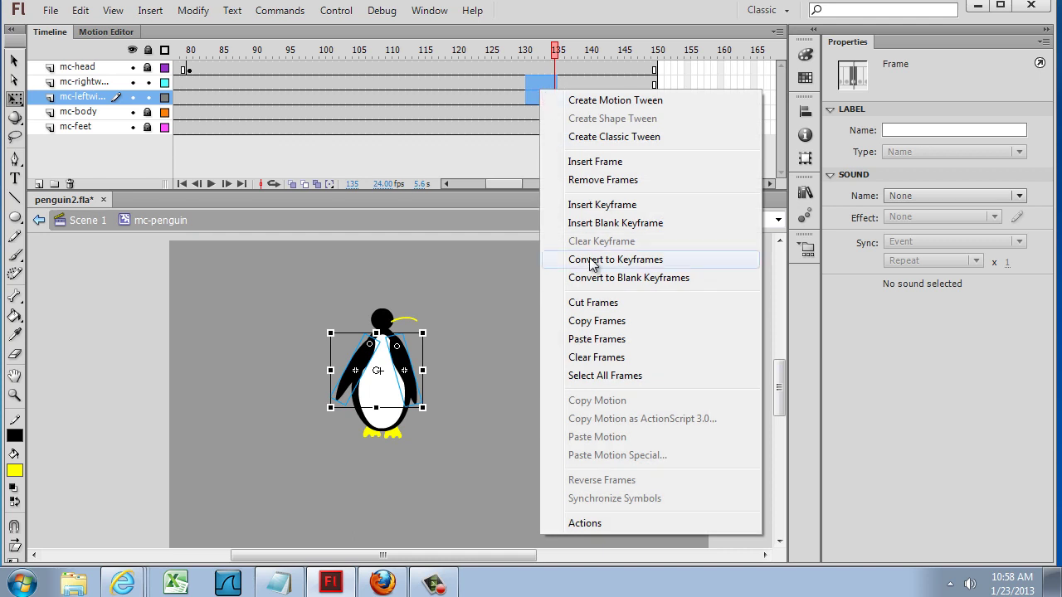
click(599, 347)
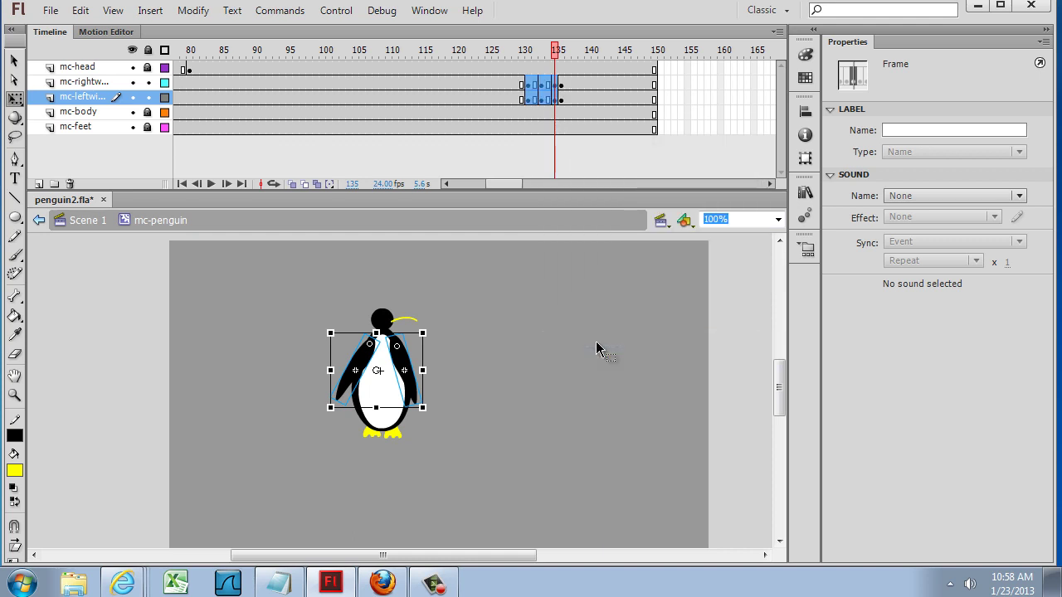
mouse_move(560, 51)
mouse_down()
mouse_move(517, 48)
mouse_move(562, 52)
mouse_up()
Clear the extra keyframe at frame 136 on both wing layers, then test the movie
click(564, 97)
click(562, 85)
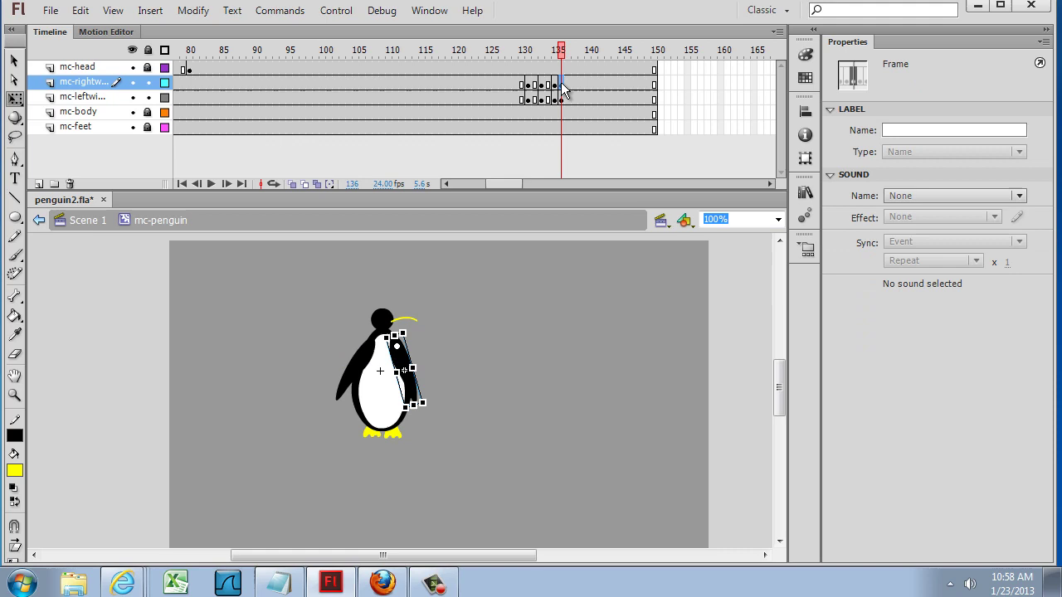
right_click(563, 88)
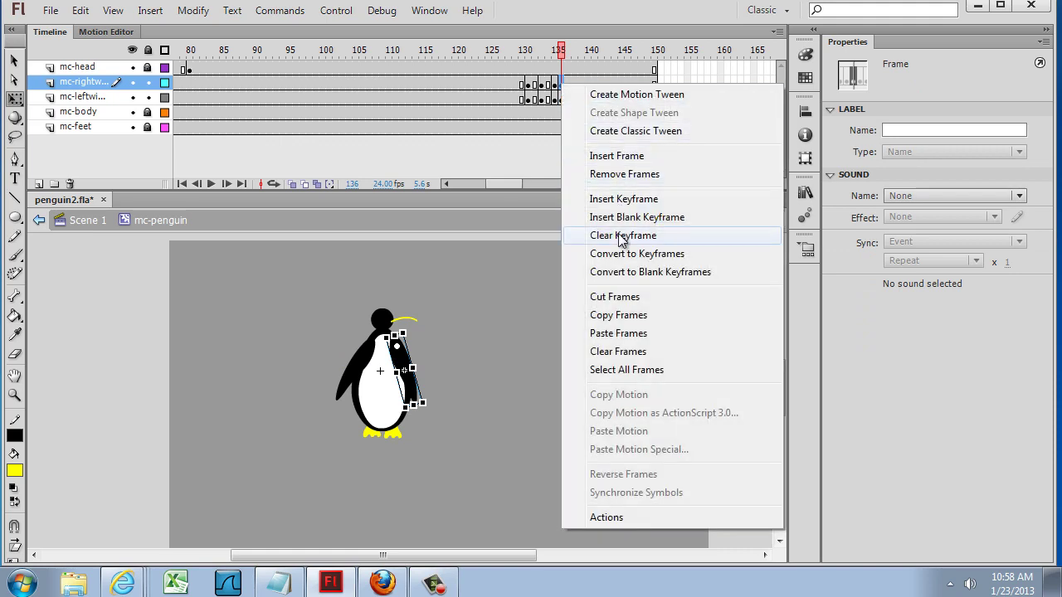
click(622, 235)
right_click(563, 98)
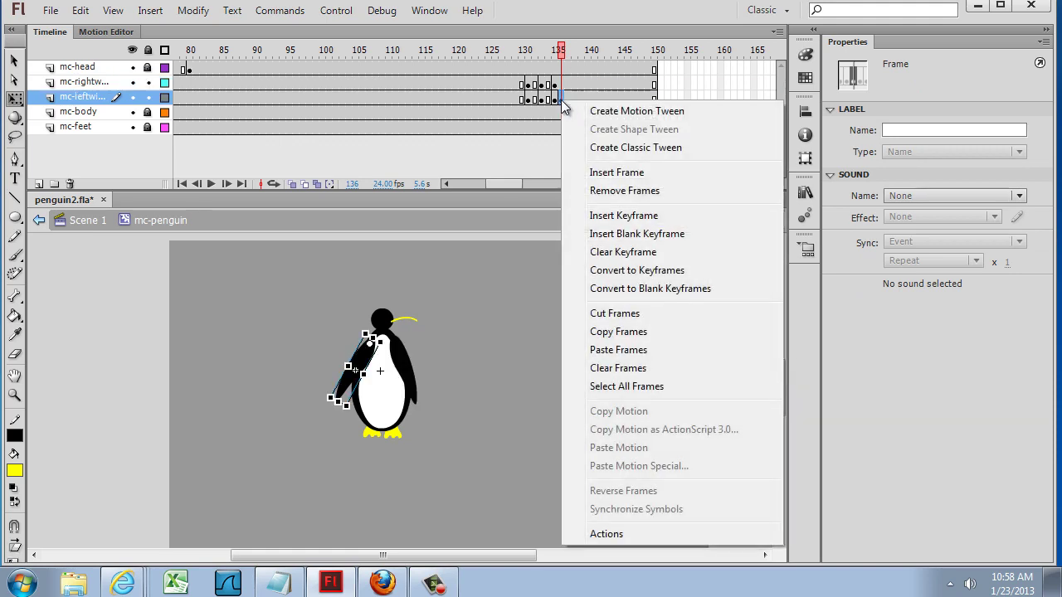
click(624, 252)
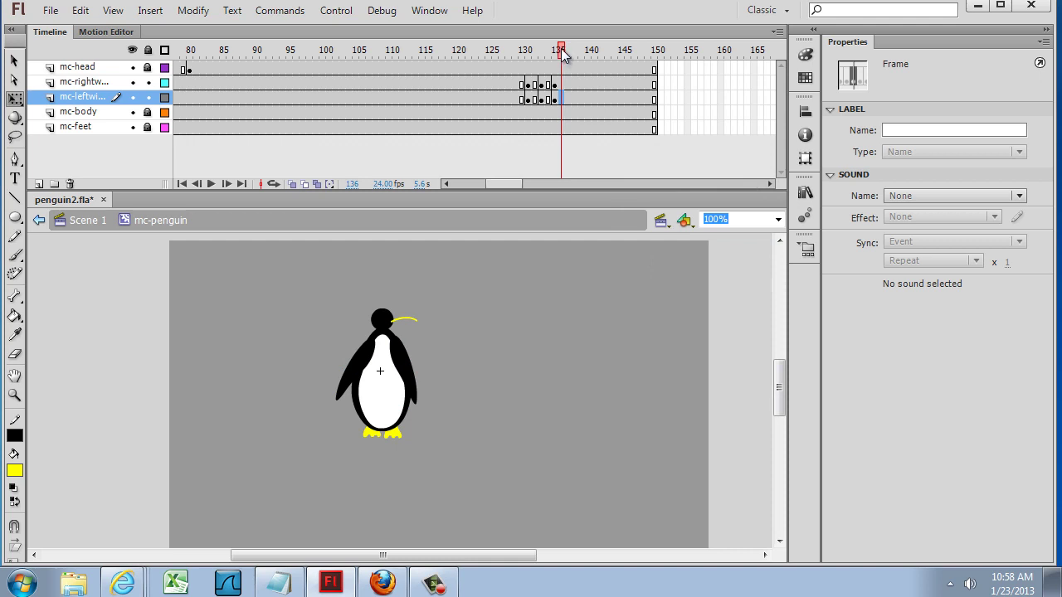
drag(561, 54, 424, 63)
key(ctrl+Return)
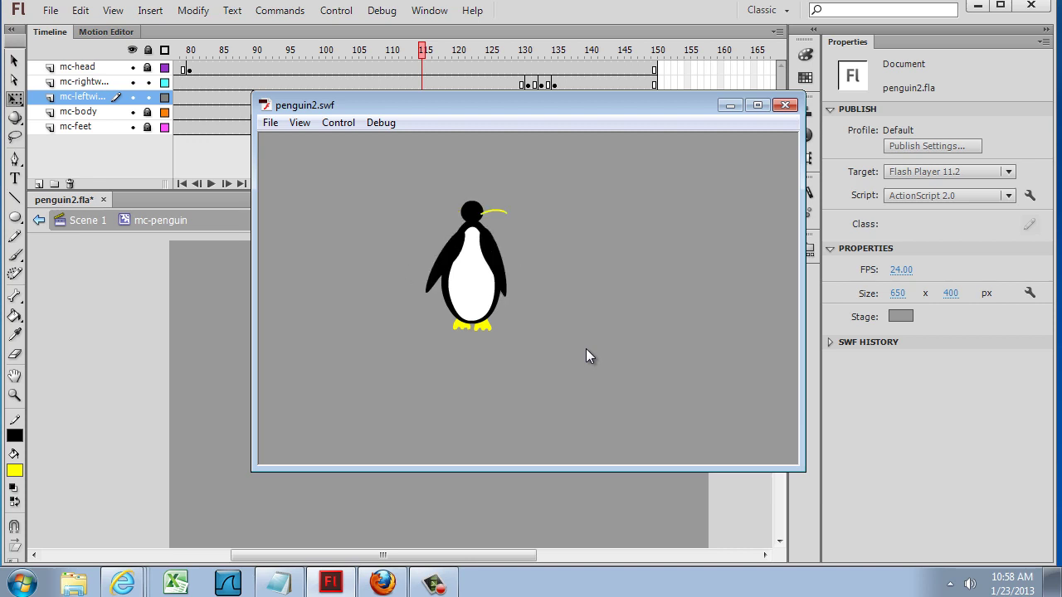
Close the penguin2.swf preview window
click(785, 105)
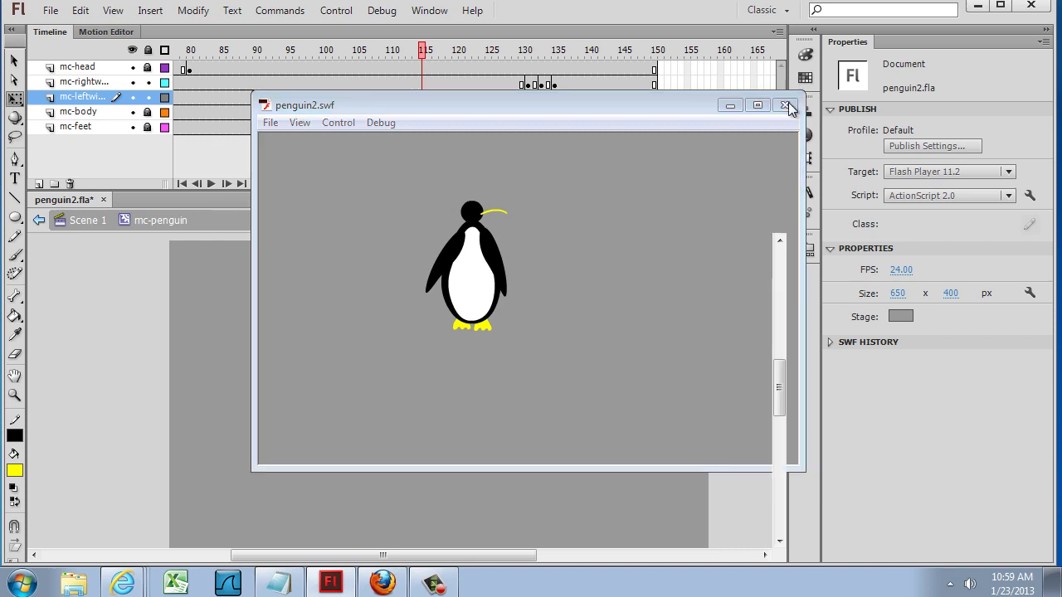
In Scene 1, move the penguin left and add two more mc-penguin instances from the Library
click(87, 224)
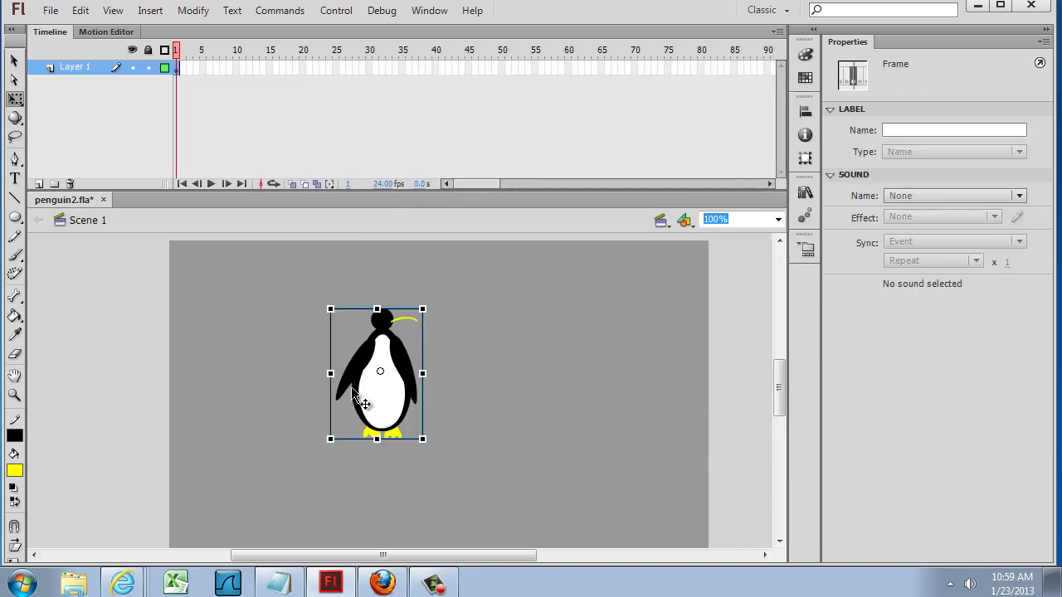
click(554, 360)
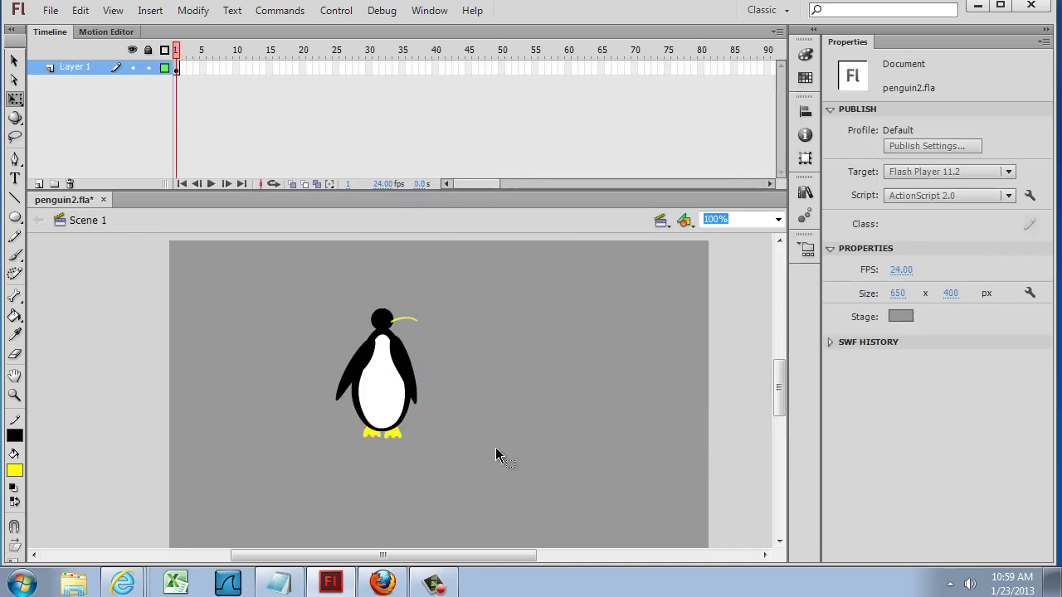
click(403, 408)
click(14, 60)
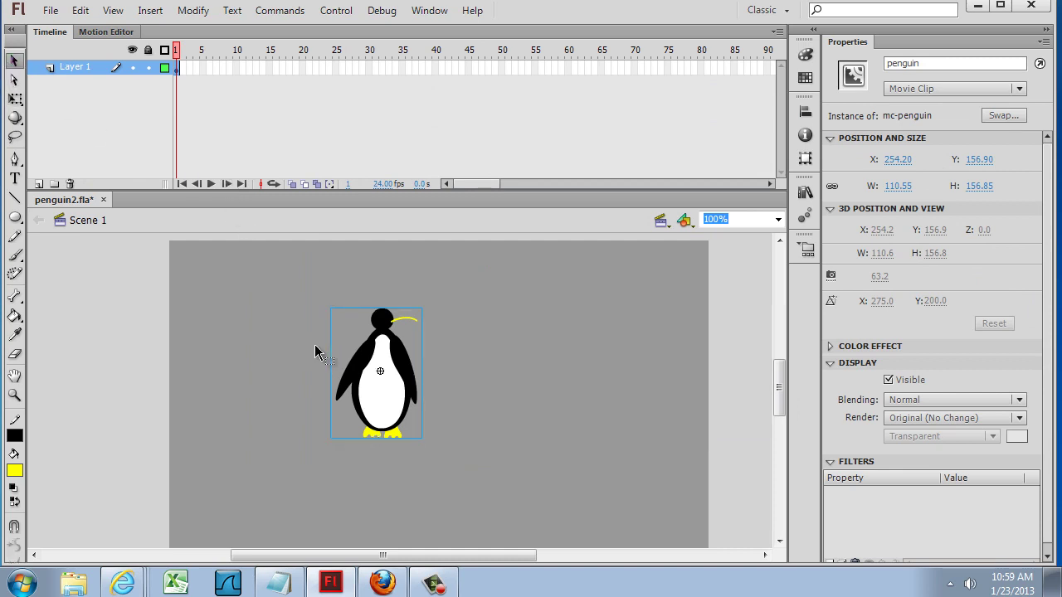
drag(370, 363, 259, 385)
click(804, 191)
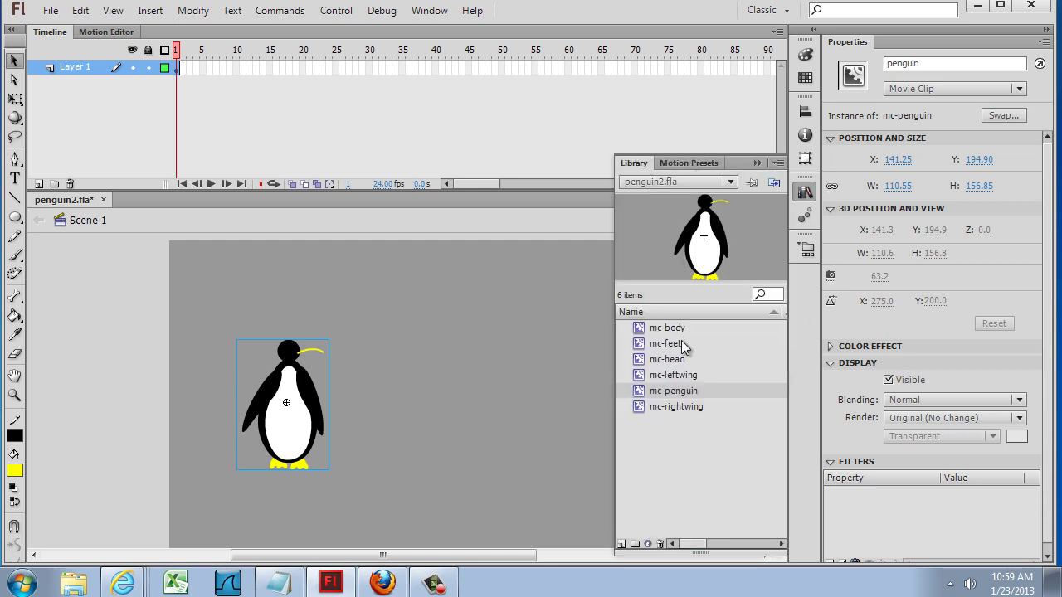
drag(662, 397, 401, 335)
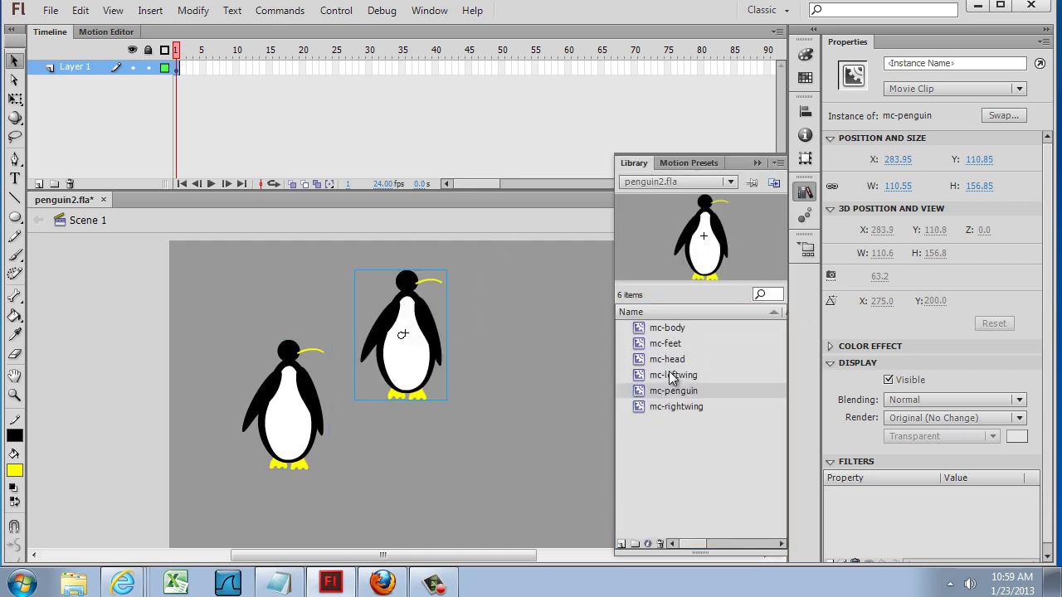
drag(640, 391, 522, 318)
Shrink the right penguin and make the middle penguin slightly smaller with Free Transform
click(15, 98)
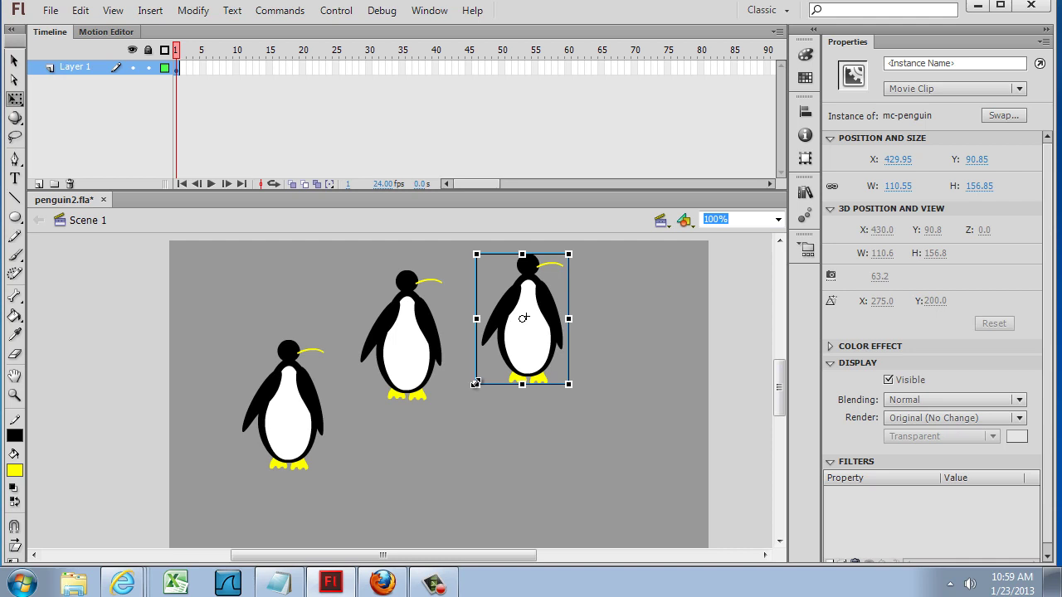
drag(475, 383, 505, 349)
click(408, 375)
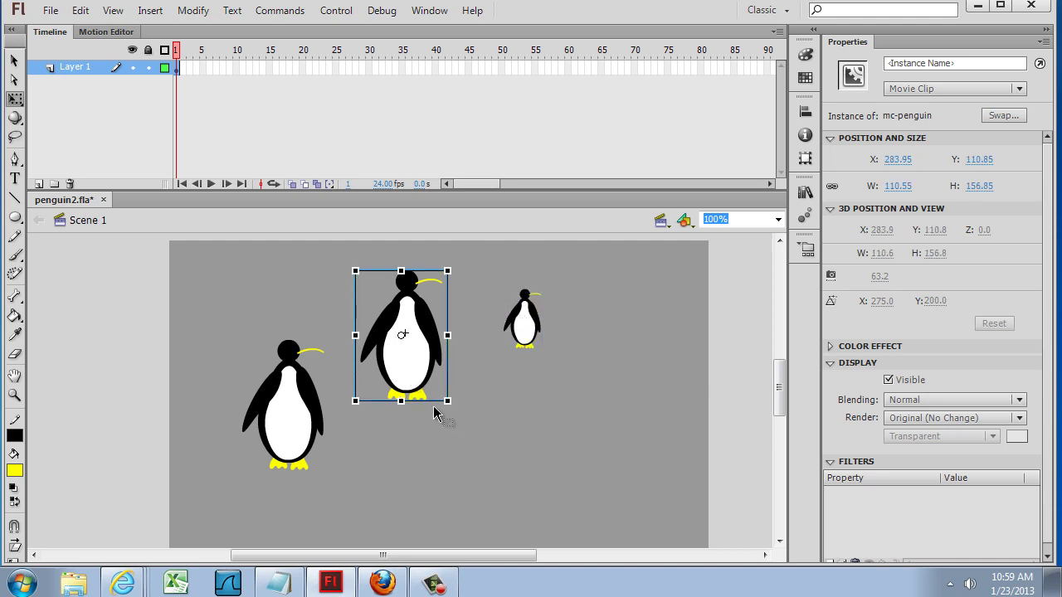
drag(448, 402, 430, 380)
click(484, 406)
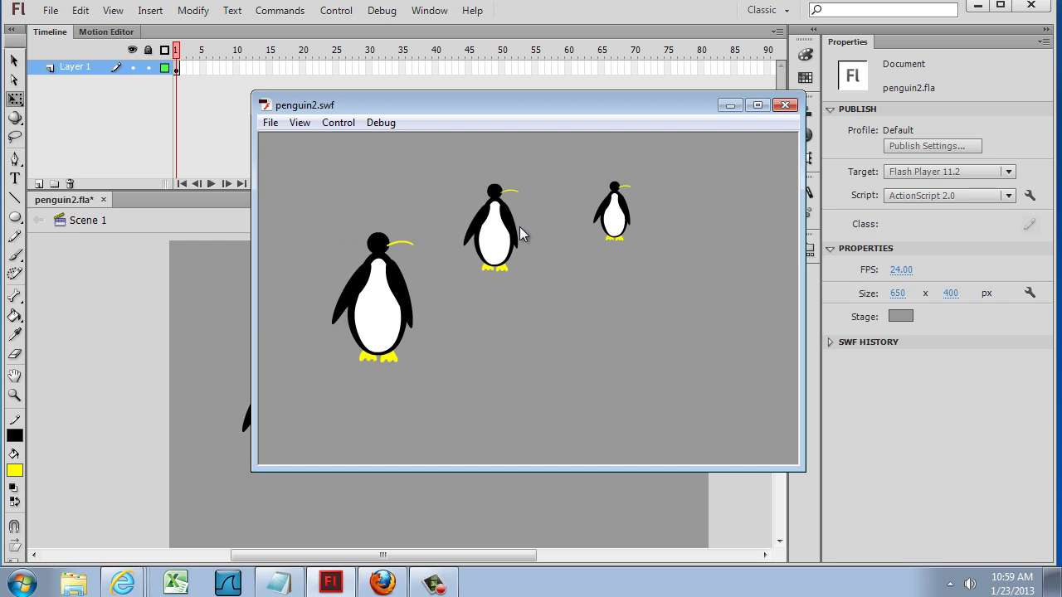
Close the preview and flip the middle penguin horizontally via Modify > Transform
click(785, 104)
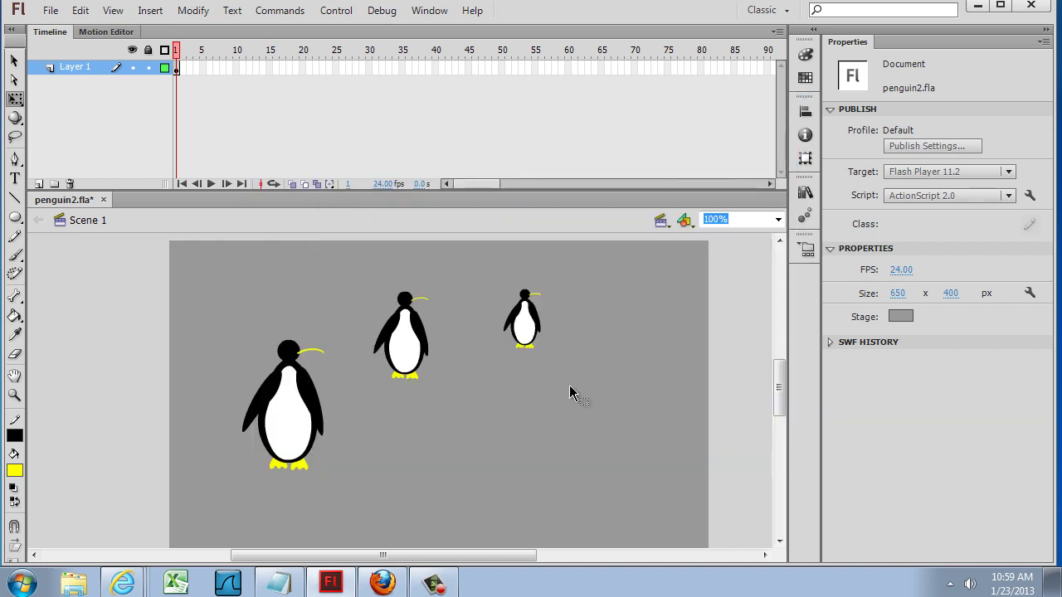
click(423, 366)
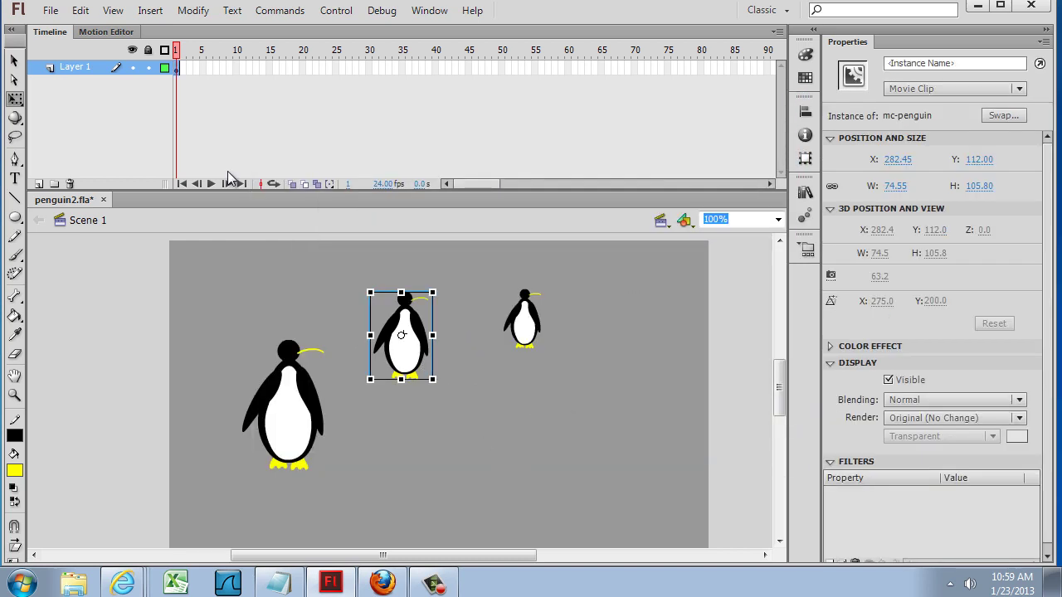
click(187, 12)
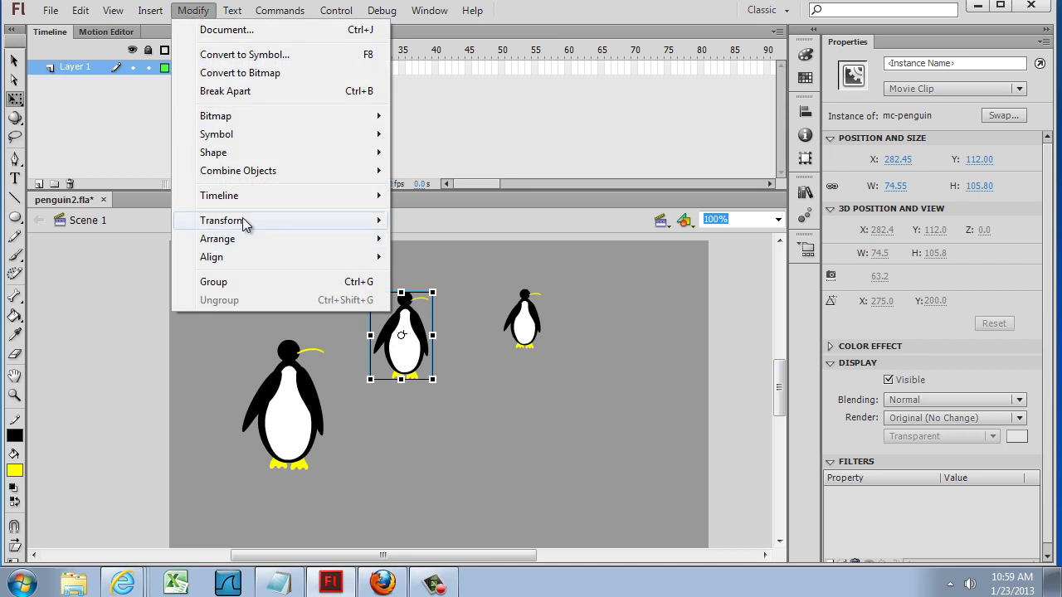
mouse_move(245, 224)
click(461, 399)
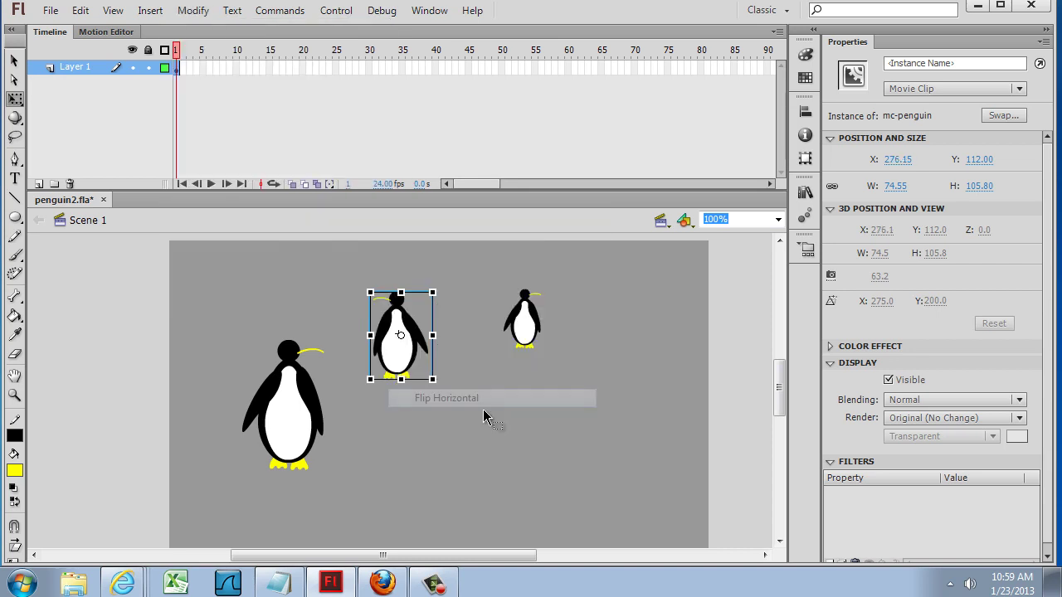
click(485, 418)
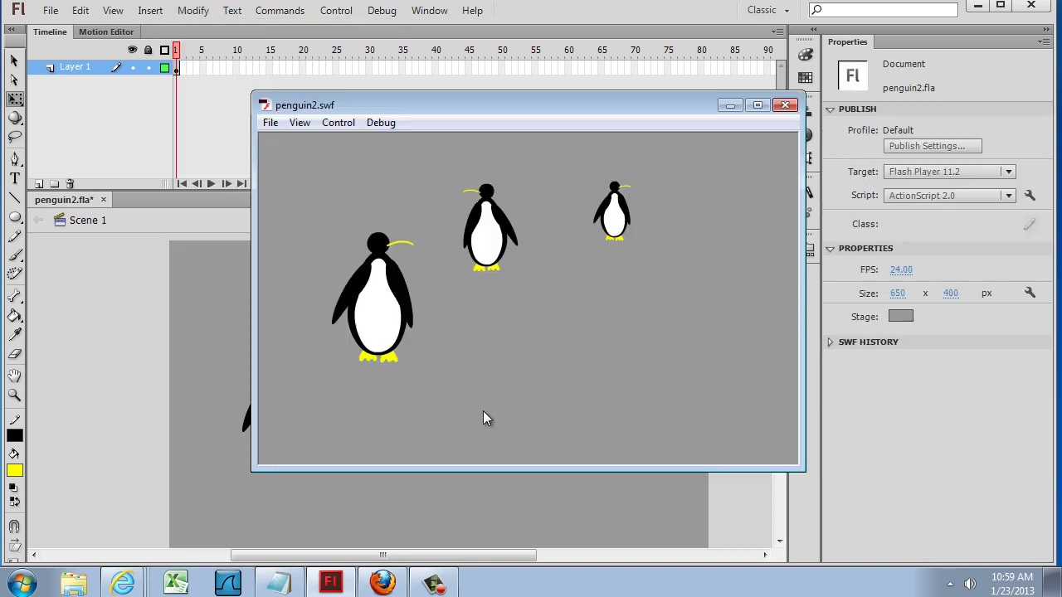